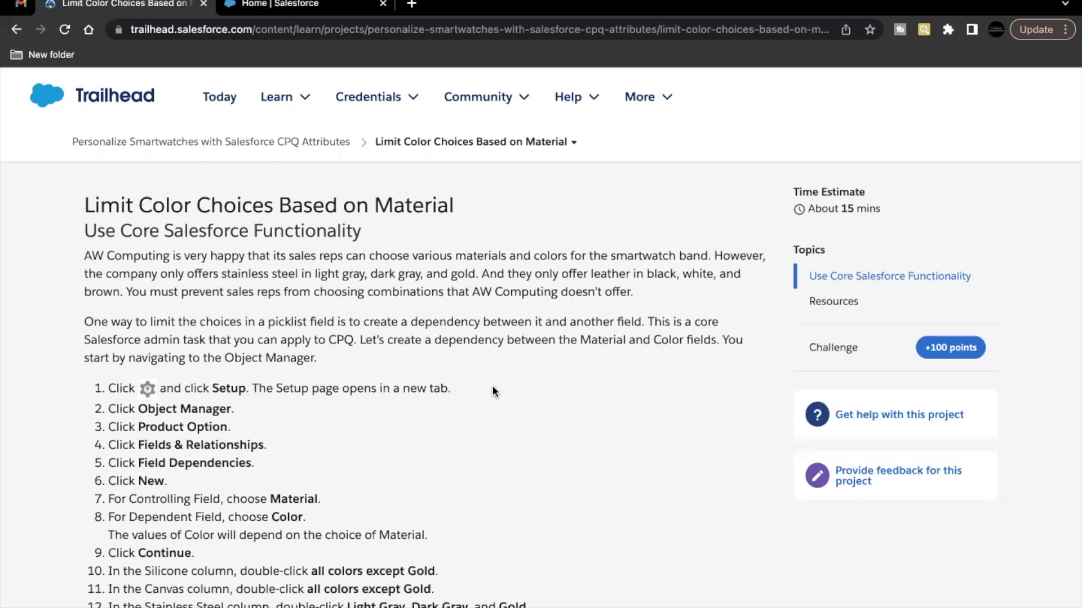
# - Read the Trailhead instructions for limiting color choices based on material, including the example field dependency table
pyautogui.scroll(-1, 493, 389)
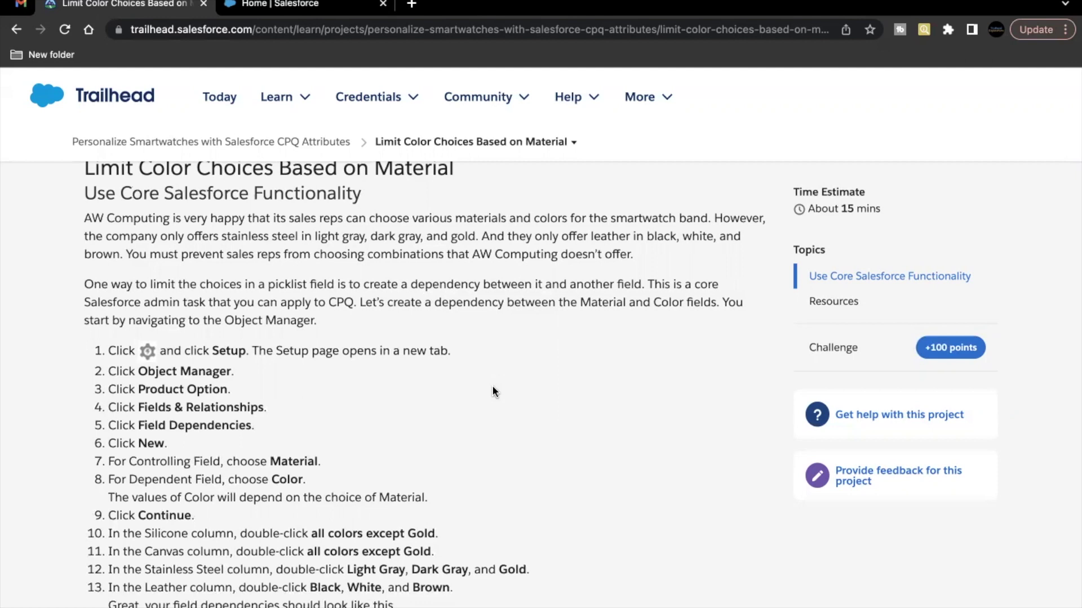
pyautogui.scroll(-3, 493, 389)
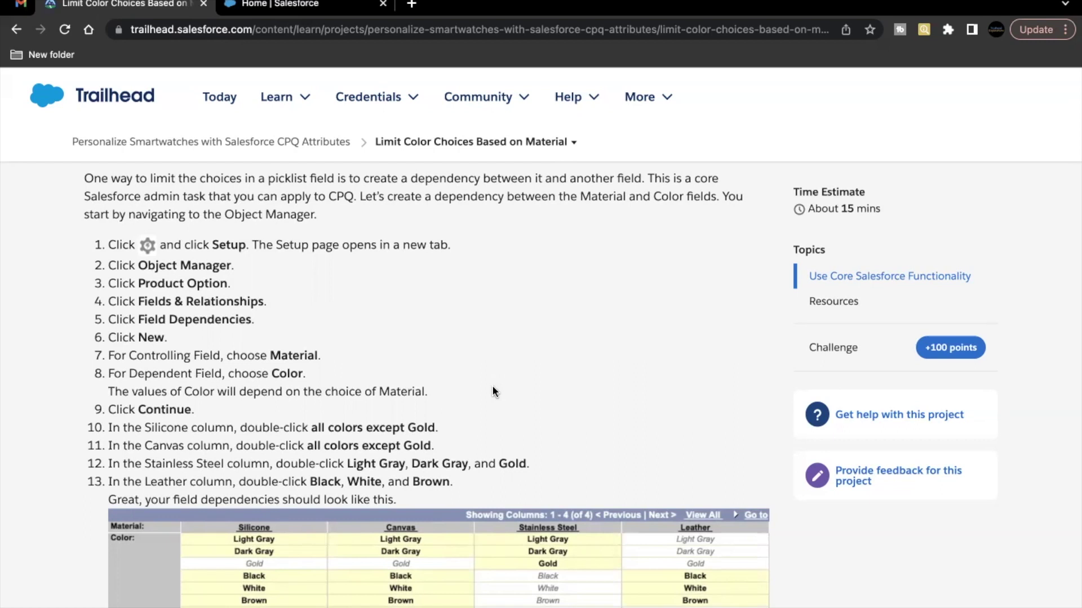
pyautogui.scroll(4, 492, 389)
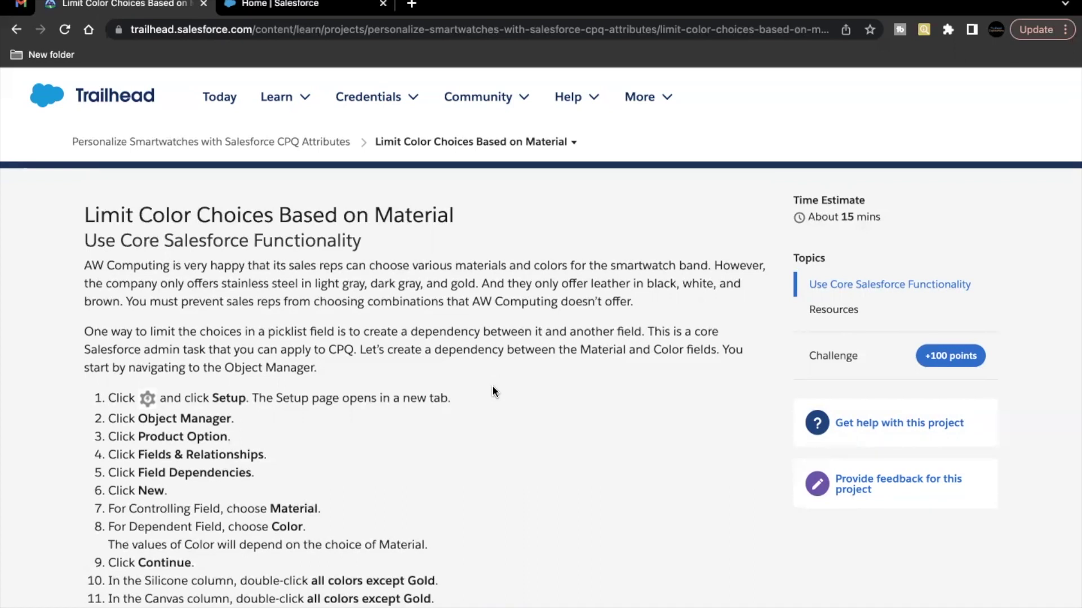
pyautogui.scroll(-3, 492, 388)
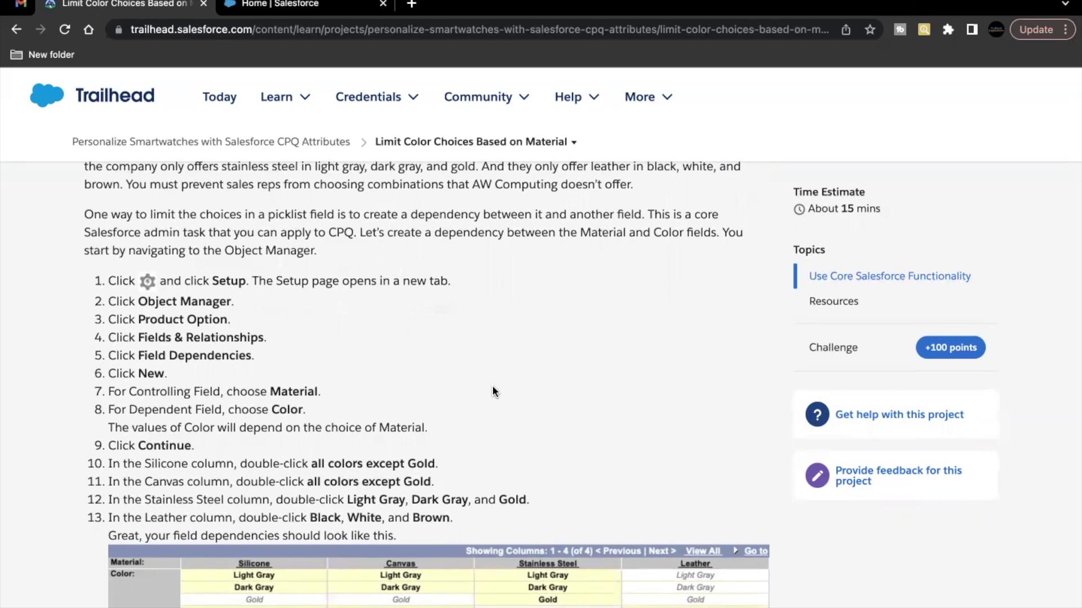
pyautogui.scroll(-1, 493, 390)
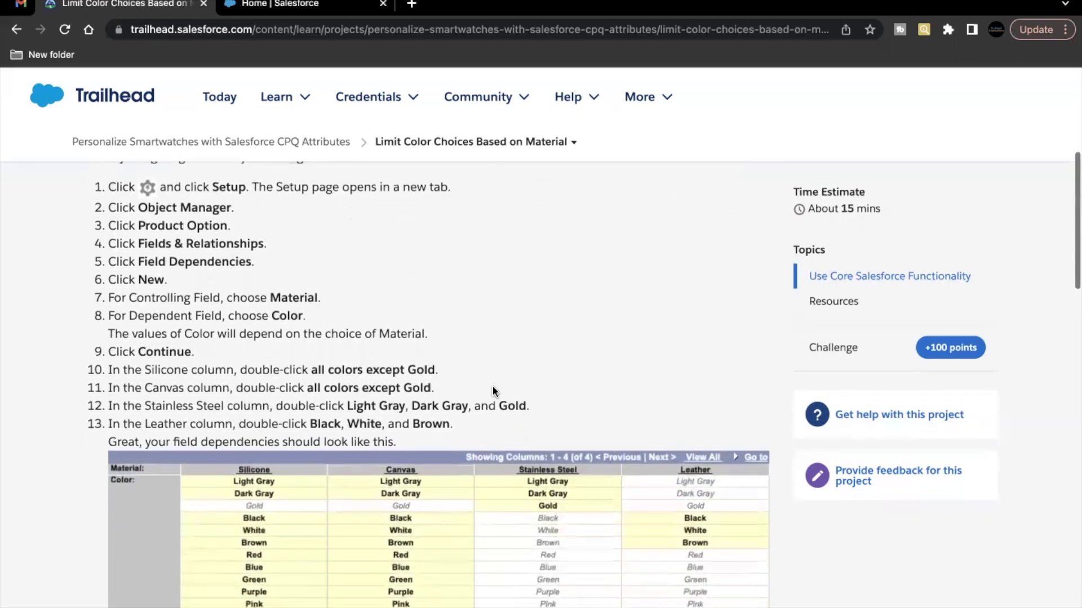
pyautogui.scroll(-1, 493, 390)
pyautogui.scroll(1, 492, 392)
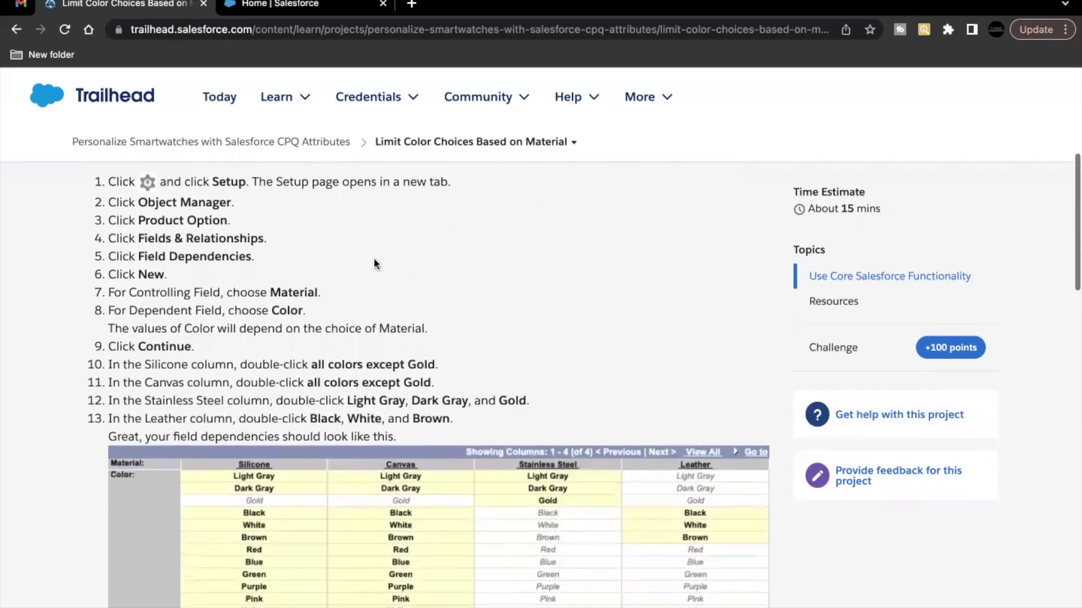
# - Switch to Salesforce Setup and open the field dependencies of the Product Option object
pyautogui.click(313, 5)
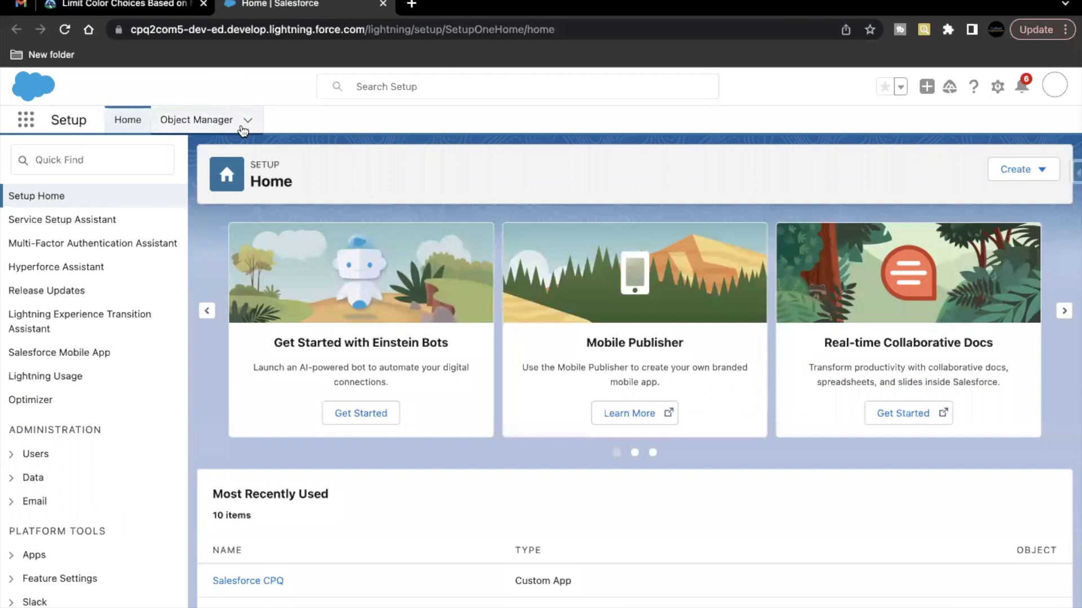
pyautogui.click(222, 120)
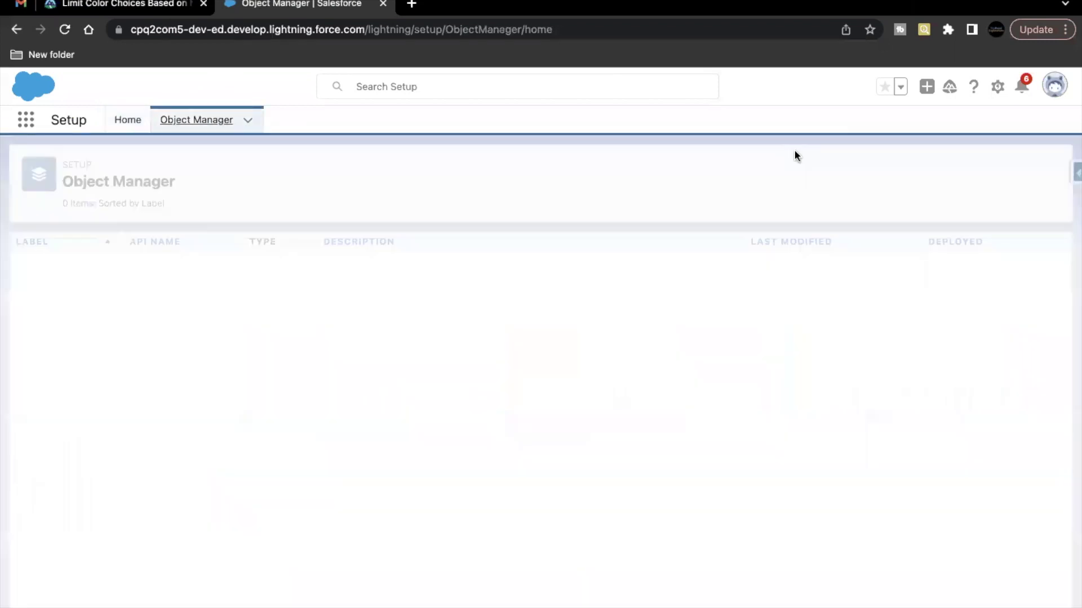
pyautogui.click(800, 169)
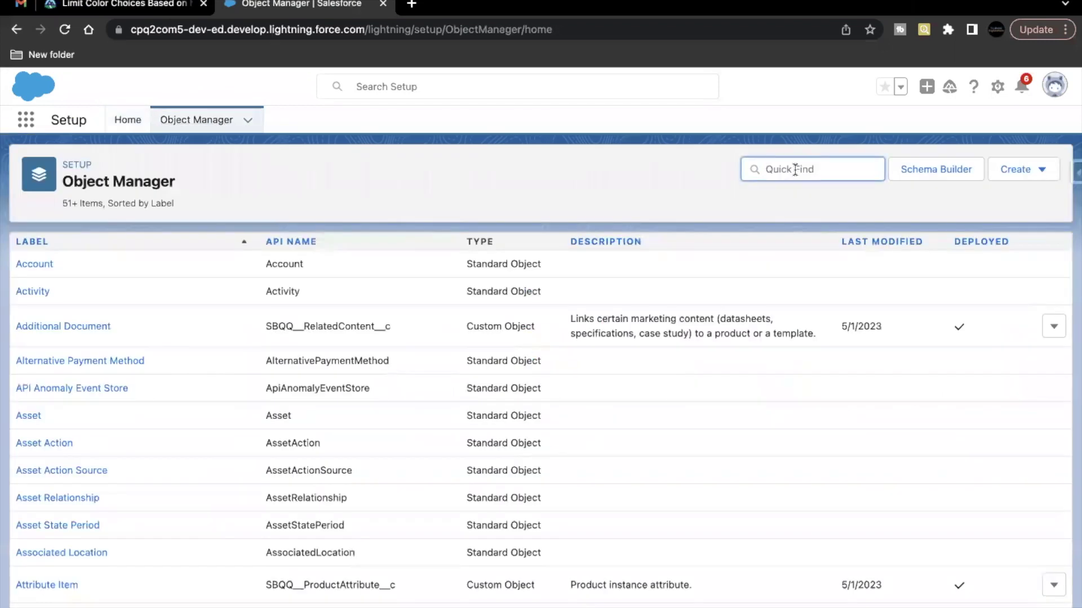
pyautogui.write('pro')
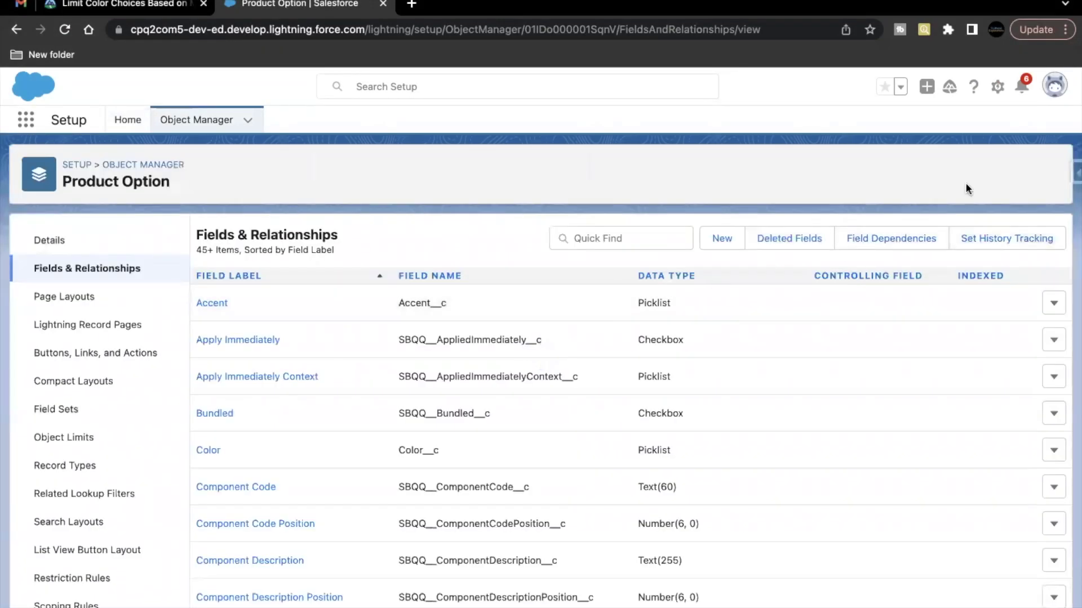
pyautogui.click(888, 247)
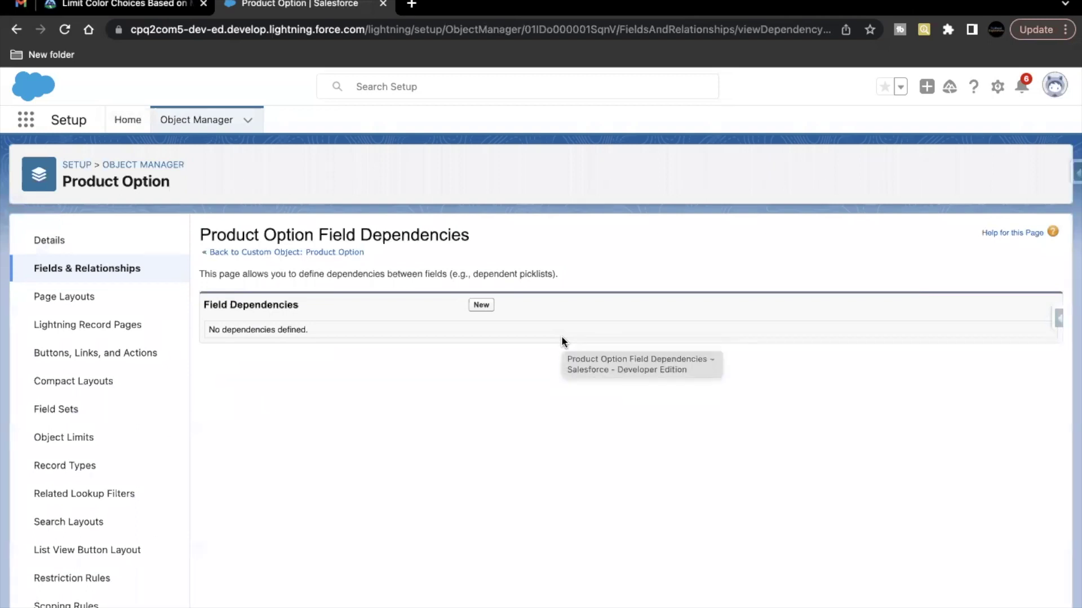
# - Create a new field dependency with Material as the controlling field and Color as the dependent field
pyautogui.click(488, 309)
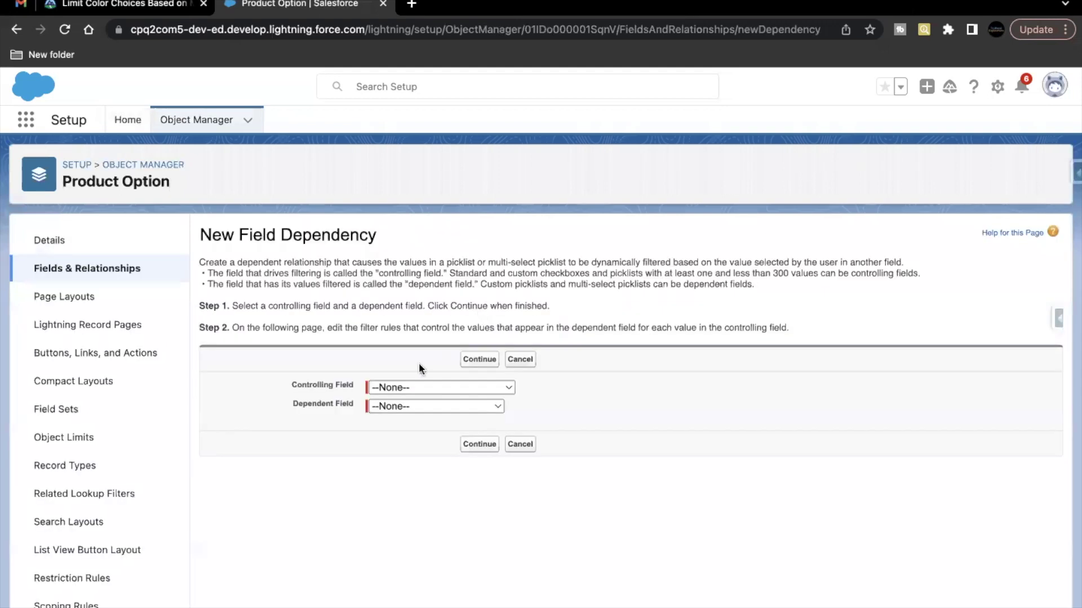
pyautogui.click(405, 386)
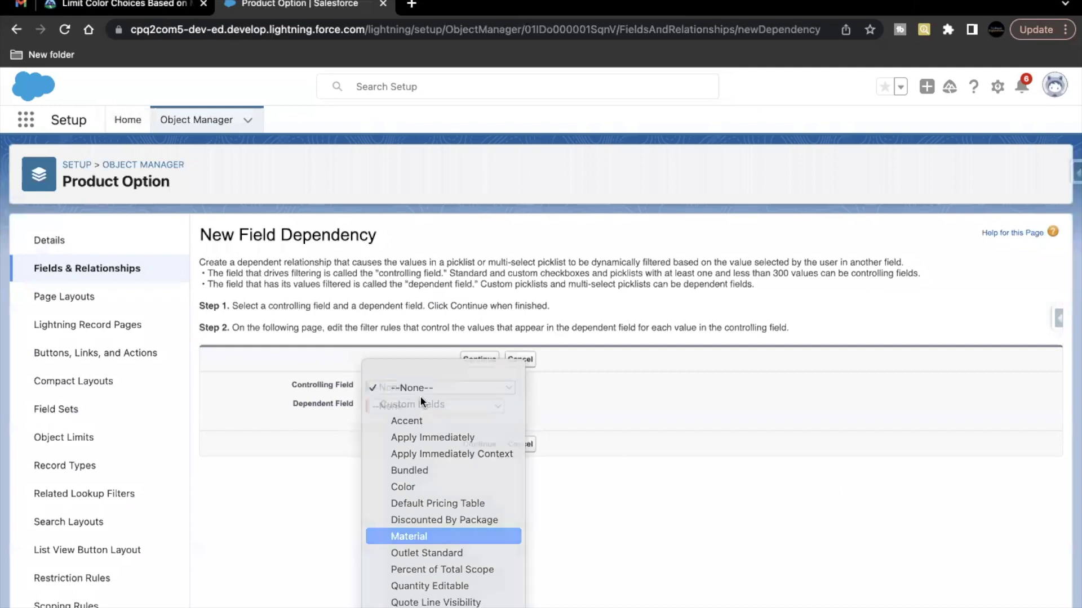
pyautogui.click(421, 536)
pyautogui.click(413, 408)
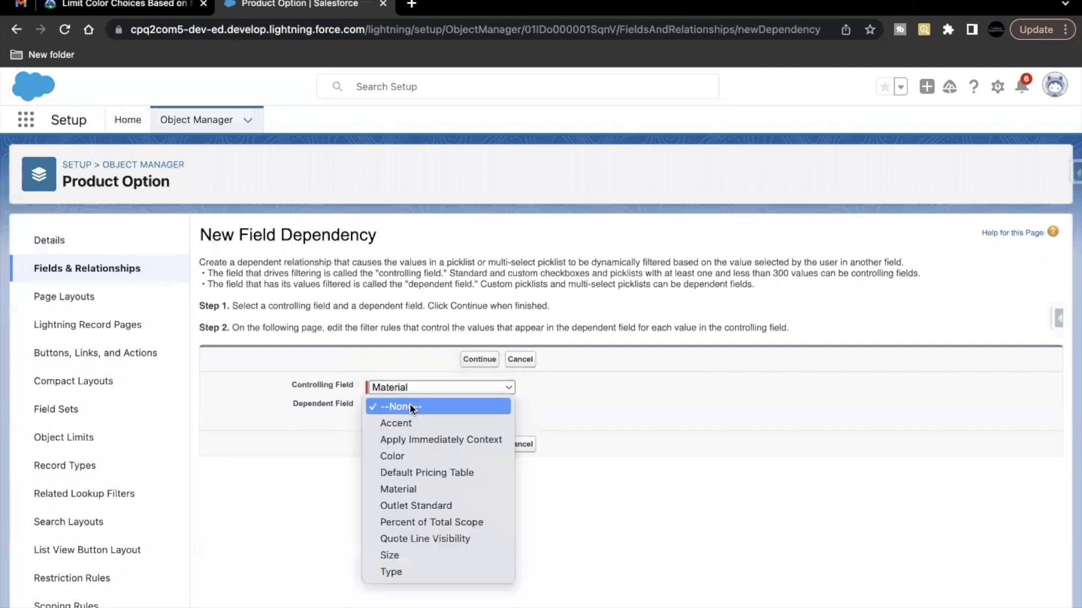
pyautogui.click(405, 454)
pyautogui.click(479, 361)
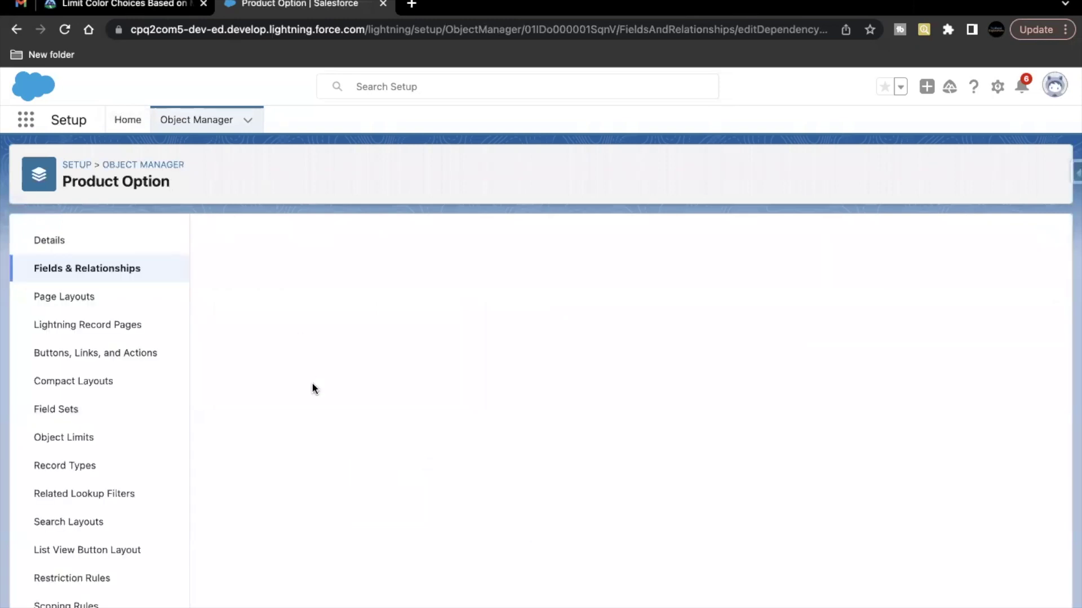
# - Check the required color matrix in Trailhead and include every color except Gold for the Silicone material
pyautogui.scroll(-3, 353, 321)
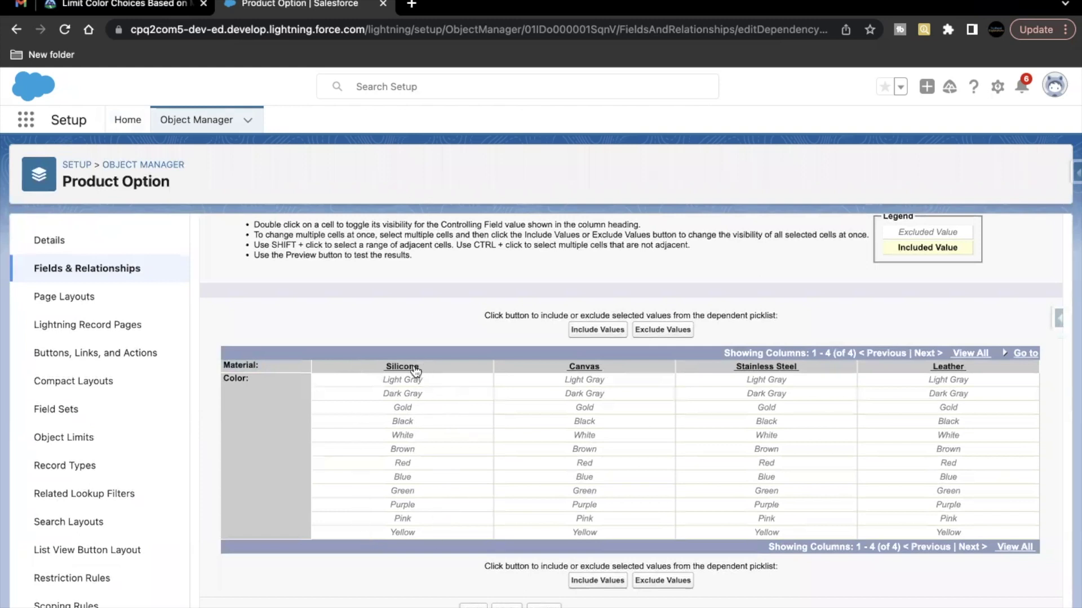
pyautogui.click(162, 8)
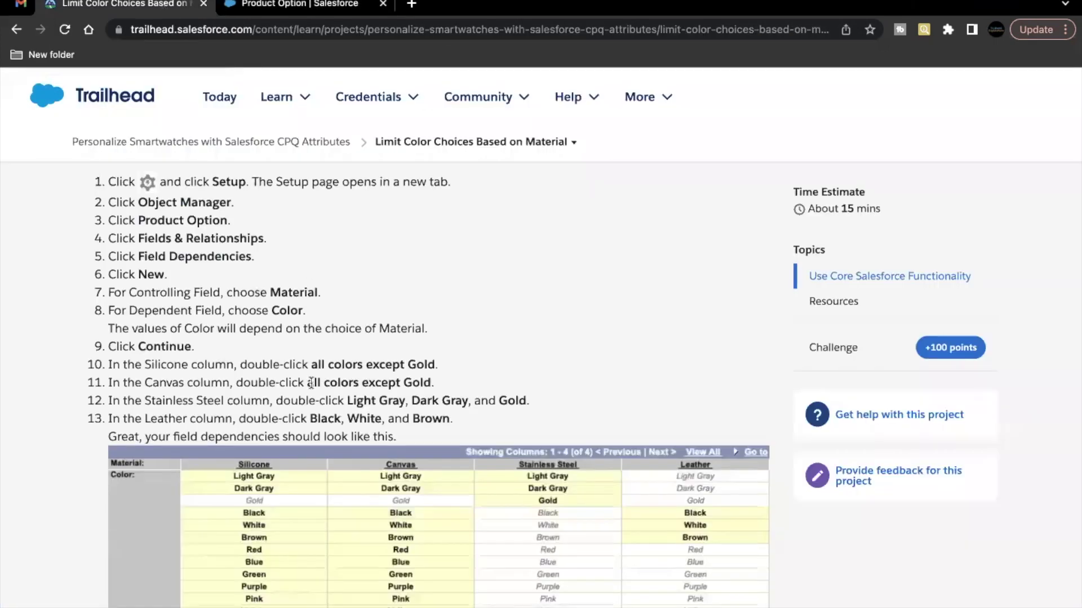
pyautogui.scroll(-3, 309, 383)
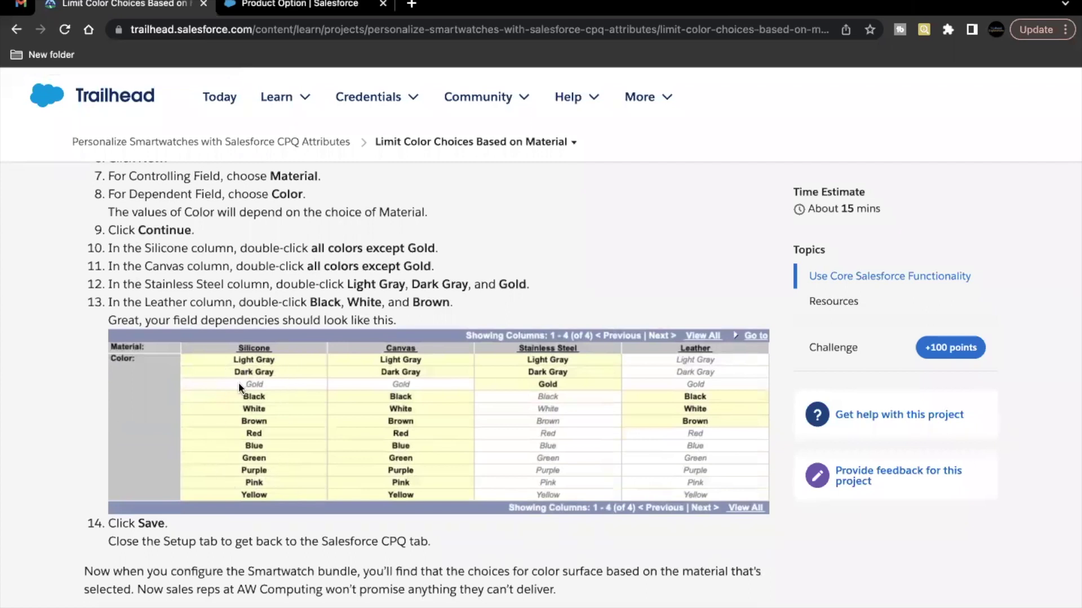
pyautogui.click(312, 4)
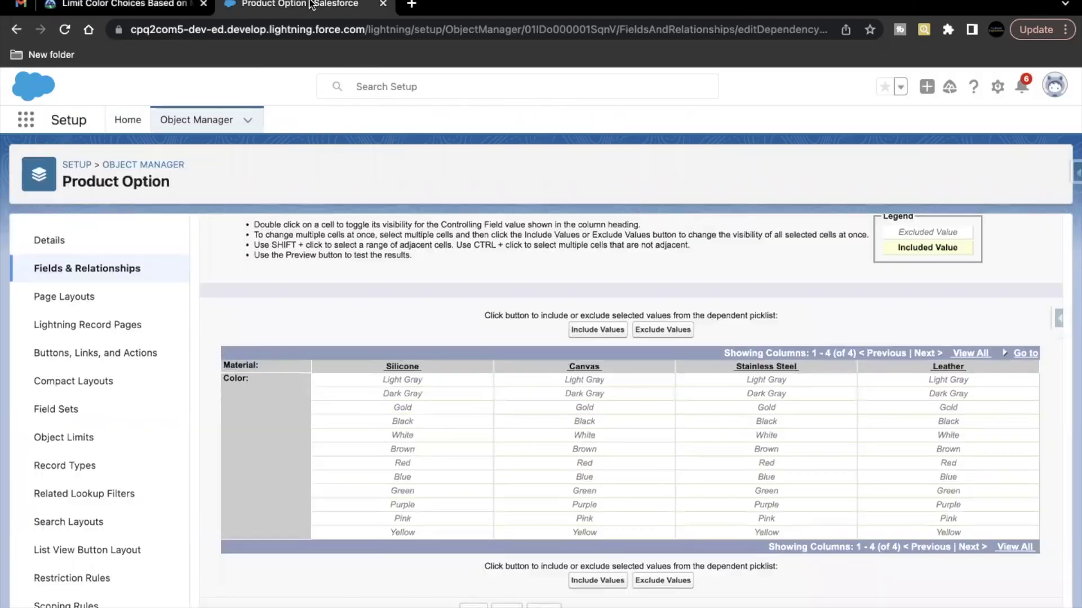
pyautogui.click(440, 368)
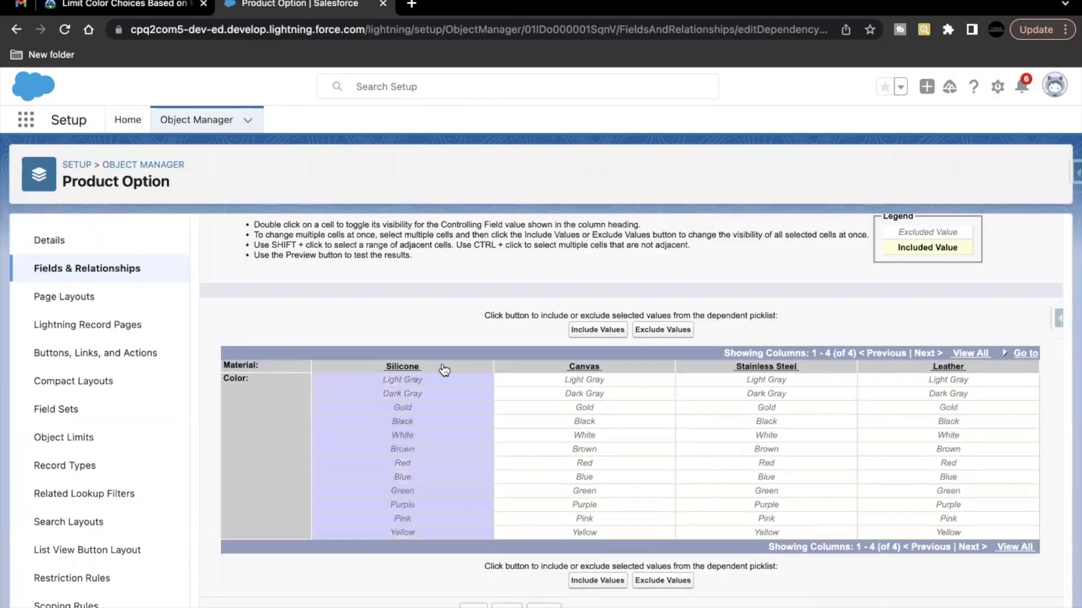
pyautogui.click(572, 332)
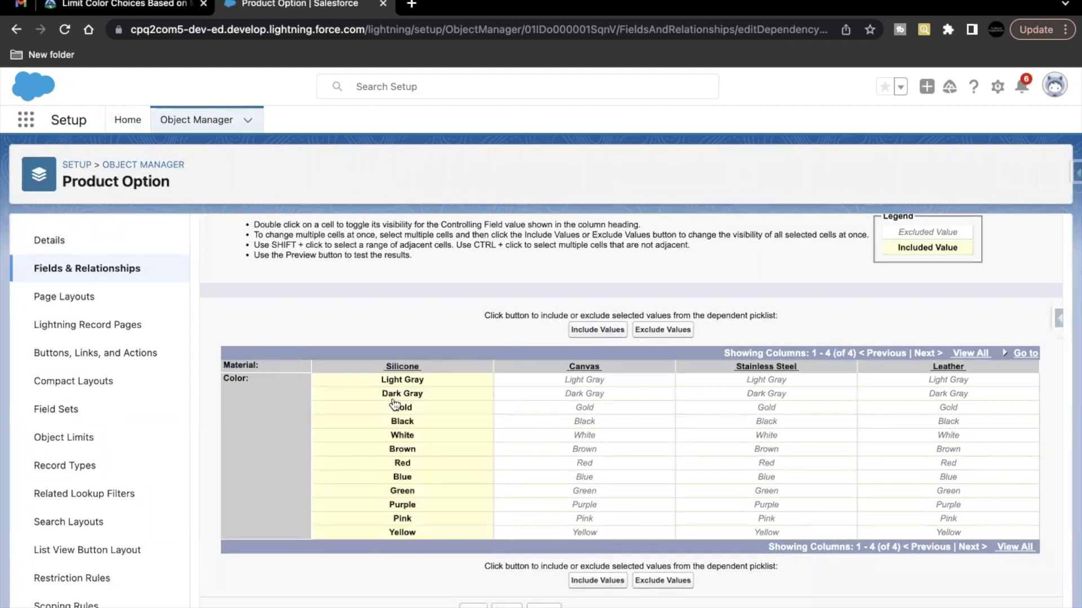
pyautogui.click(391, 411)
pyautogui.click(663, 330)
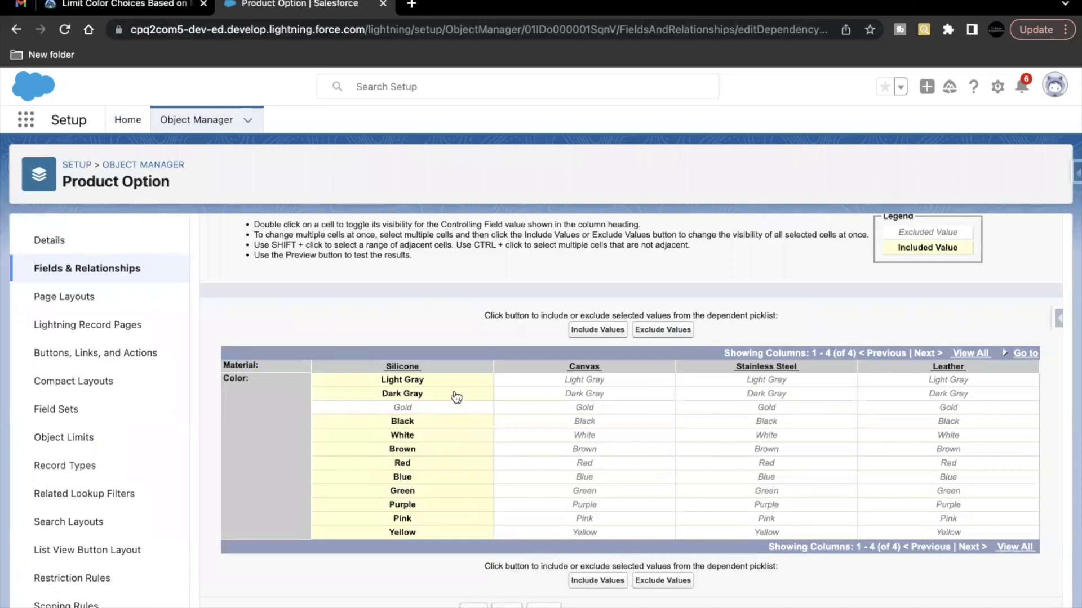
# - Recheck the Trailhead matrix and include every color except Gold for the Canvas material
pyautogui.click(156, 8)
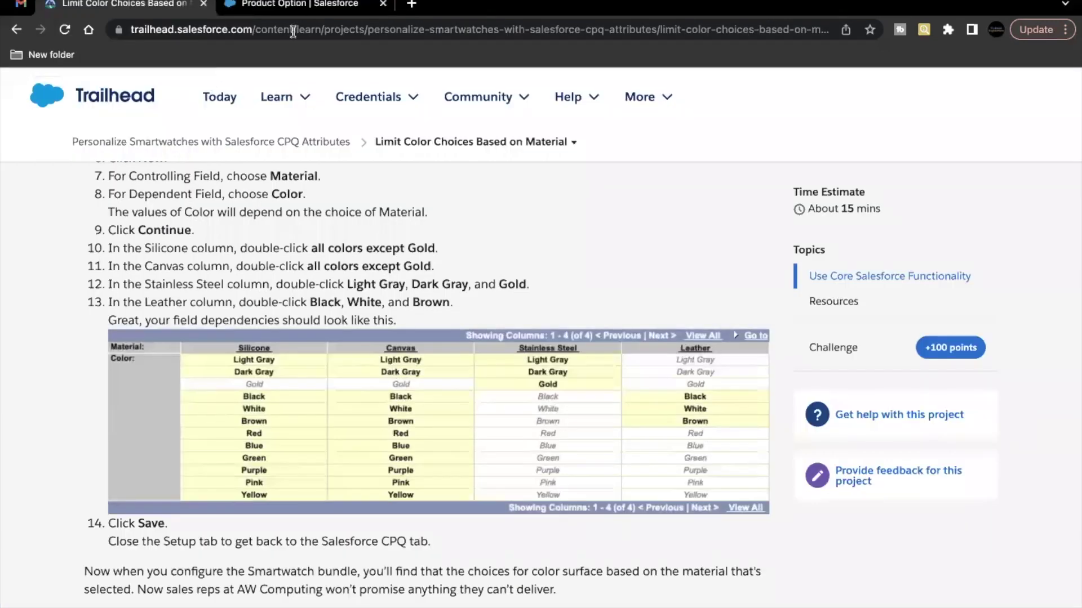
pyautogui.click(323, 8)
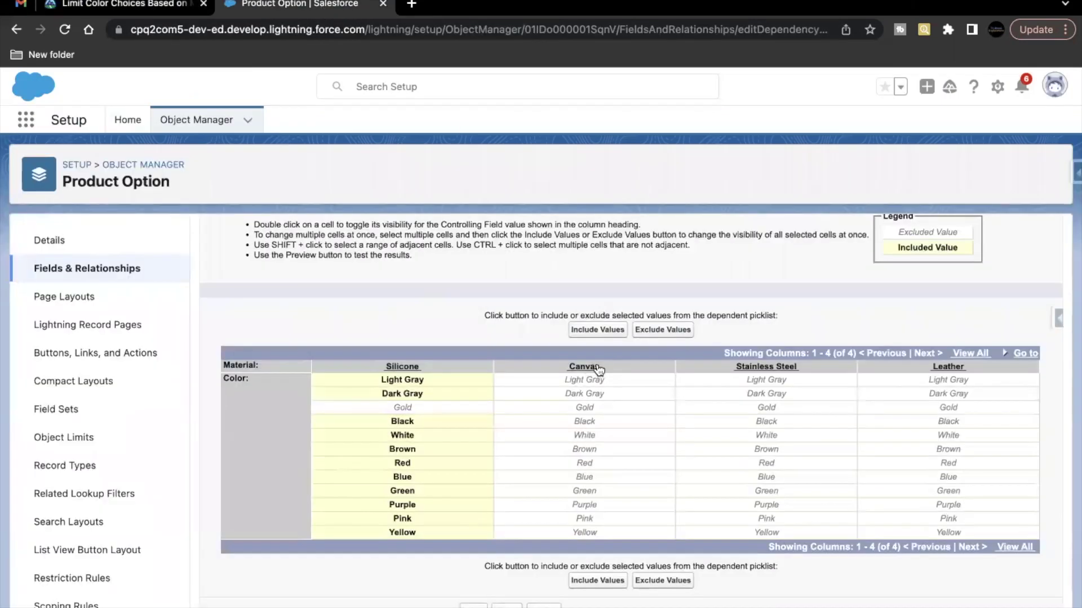
pyautogui.click(596, 367)
pyautogui.click(596, 333)
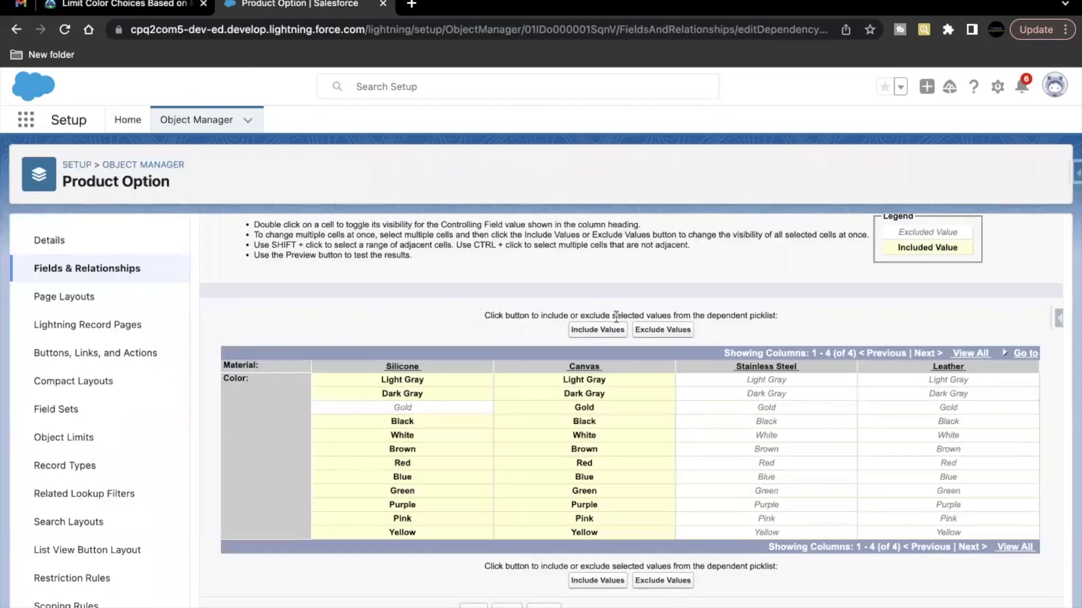
pyautogui.click(586, 412)
pyautogui.click(664, 331)
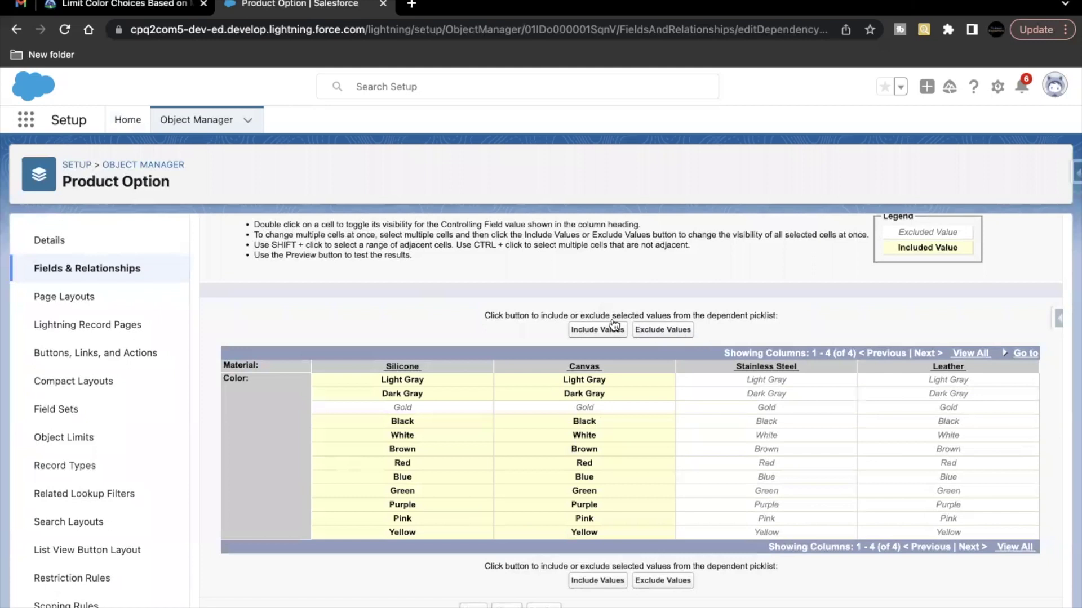
# - Check the Trailhead matrix and include Light Gray, Dark Gray and Gold for the Stainless Steel material
pyautogui.click(158, 5)
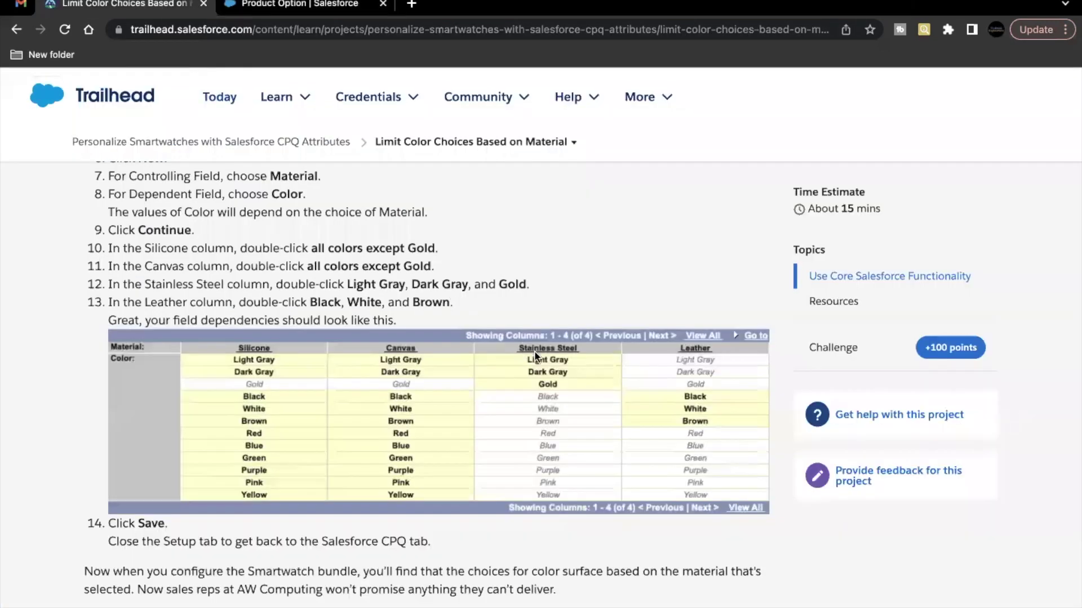
pyautogui.click(350, 5)
pyautogui.moveTo(764, 380); pyautogui.dragTo(768, 407)
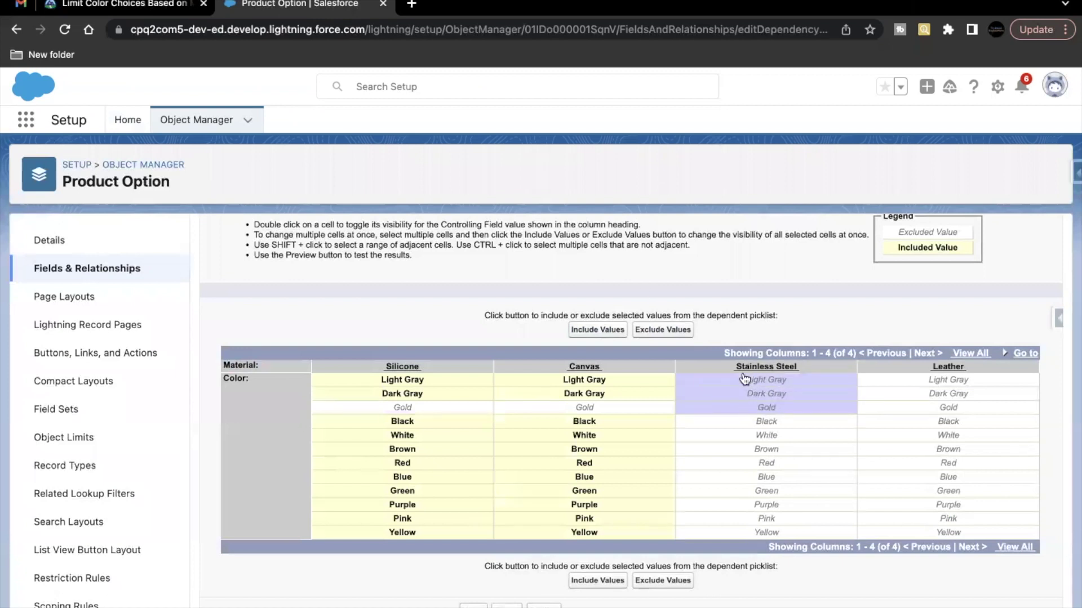
pyautogui.click(591, 330)
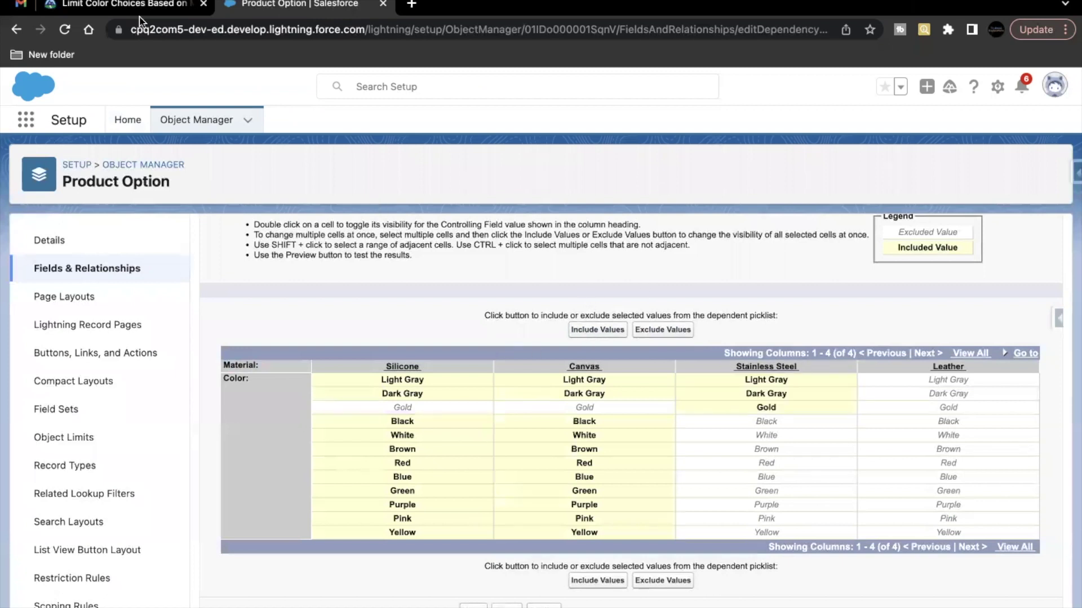
# - Check the Trailhead matrix, include Black, White and Brown for the Leather material, and save the field dependency
pyautogui.click(127, 4)
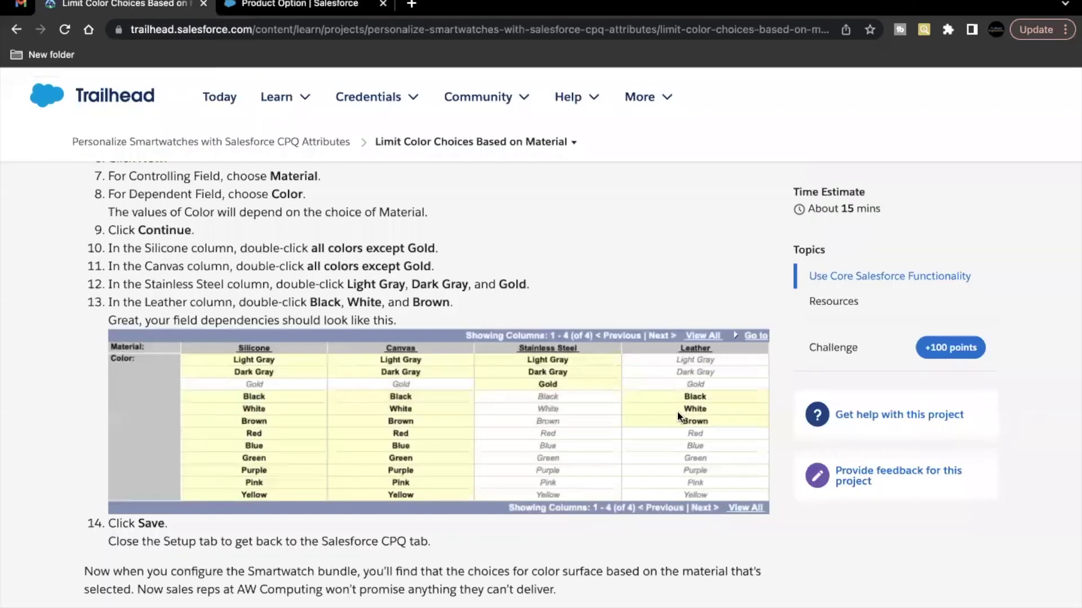
pyautogui.click(293, 4)
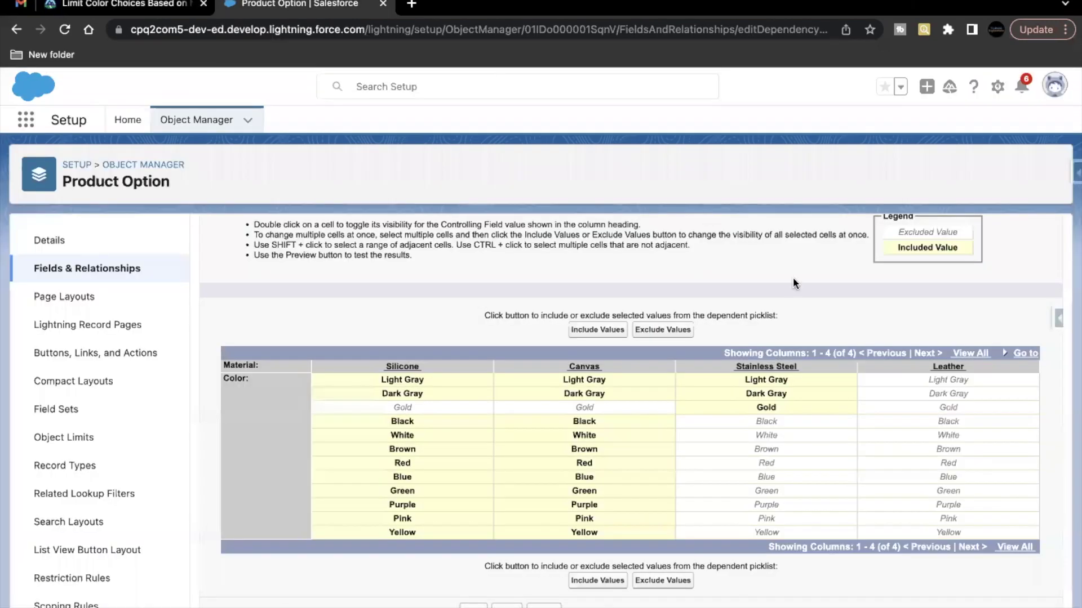
pyautogui.moveTo(948, 426); pyautogui.dragTo(948, 450)
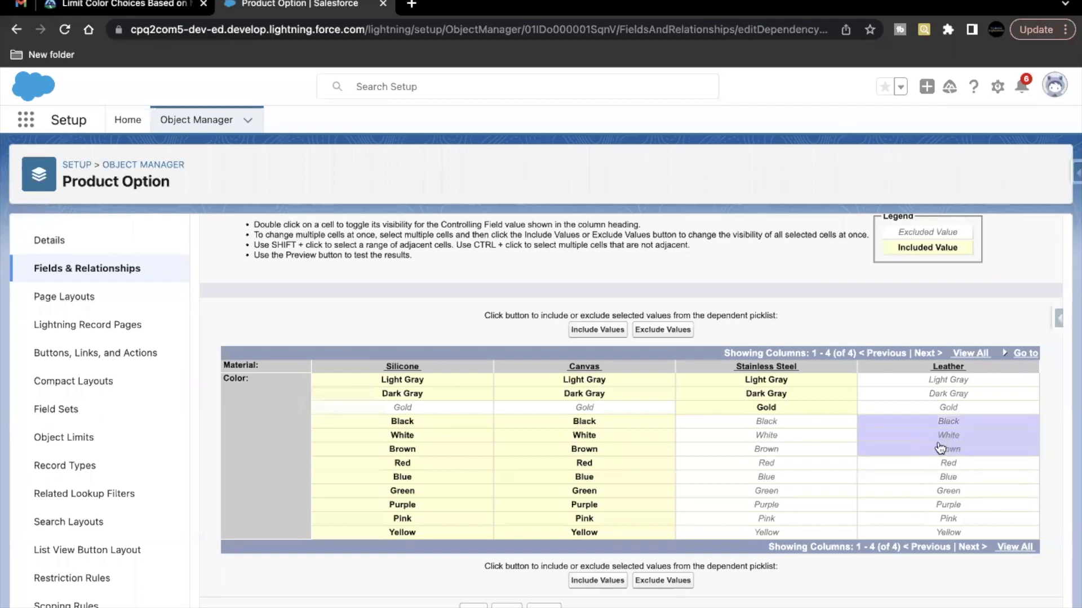
pyautogui.click(599, 331)
pyautogui.click(473, 606)
# - Review the remaining Trailhead instructions, then return to Salesforce and switch from Setup to the Salesforce CPQ app
pyautogui.click(156, 7)
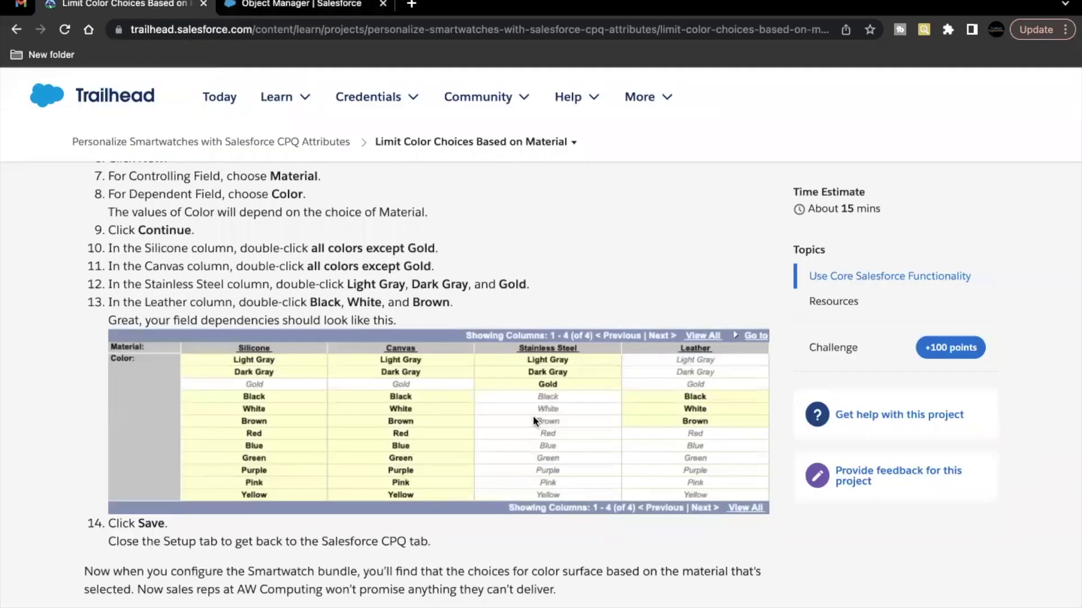
pyautogui.scroll(-4, 532, 414)
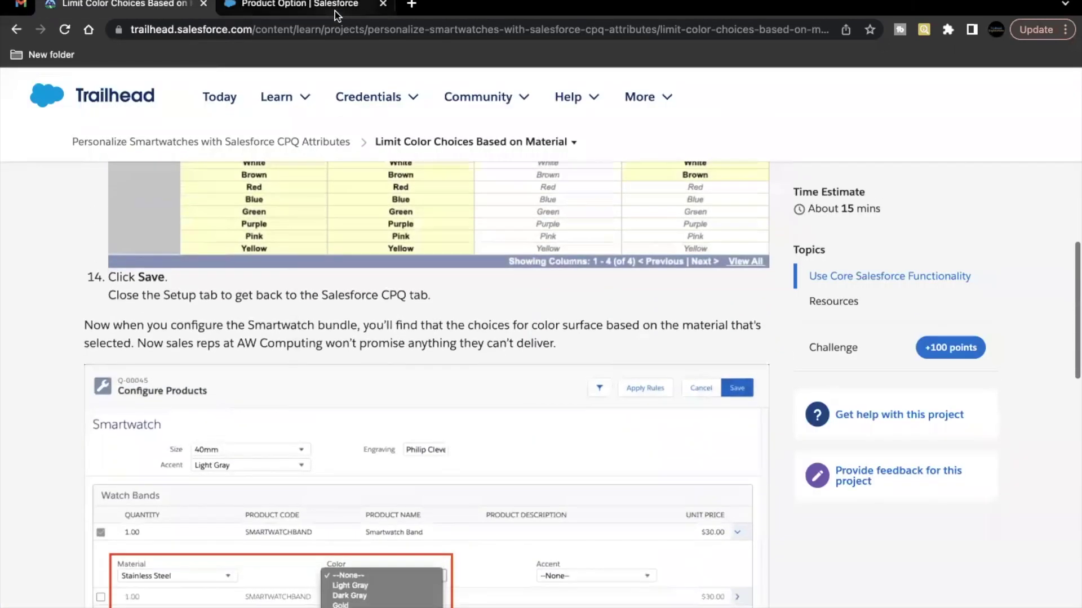
pyautogui.click(335, 11)
pyautogui.click(26, 119)
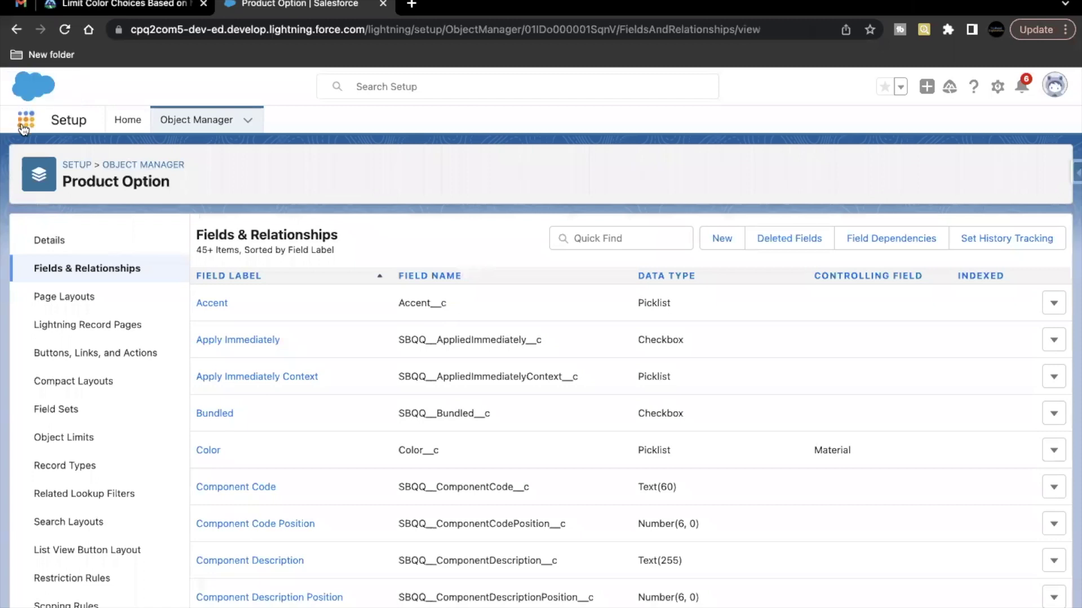
pyautogui.click(109, 217)
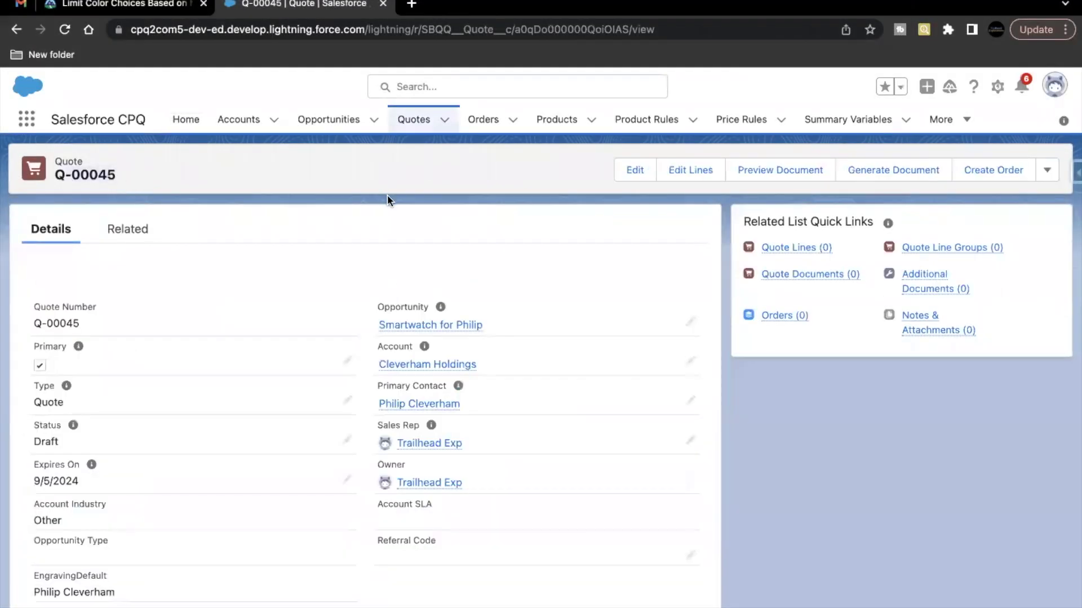
# - Edit the quote's lines, search the products for Smartwatch and add the Smartwatch bundle for configuration
pyautogui.click(688, 174)
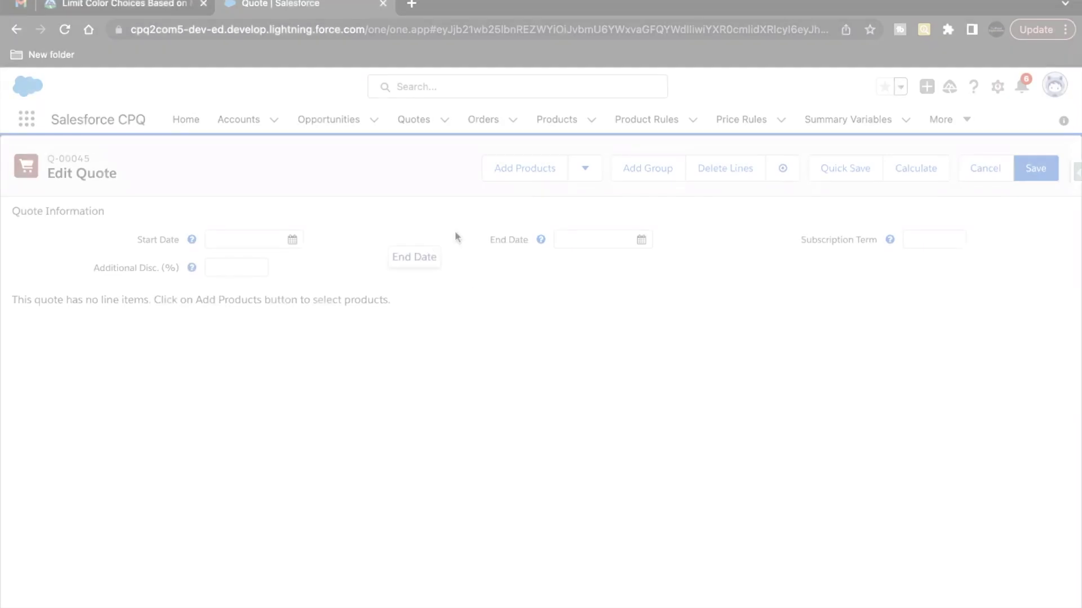
pyautogui.click(535, 181)
pyautogui.write('s')
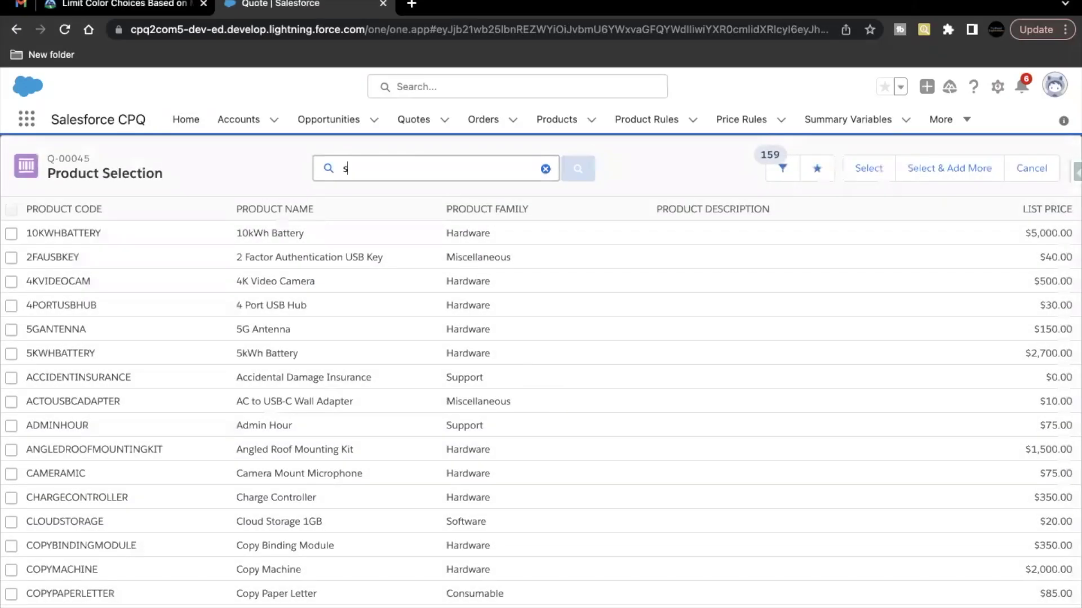
pyautogui.write('martwatch')
pyautogui.press('Return')
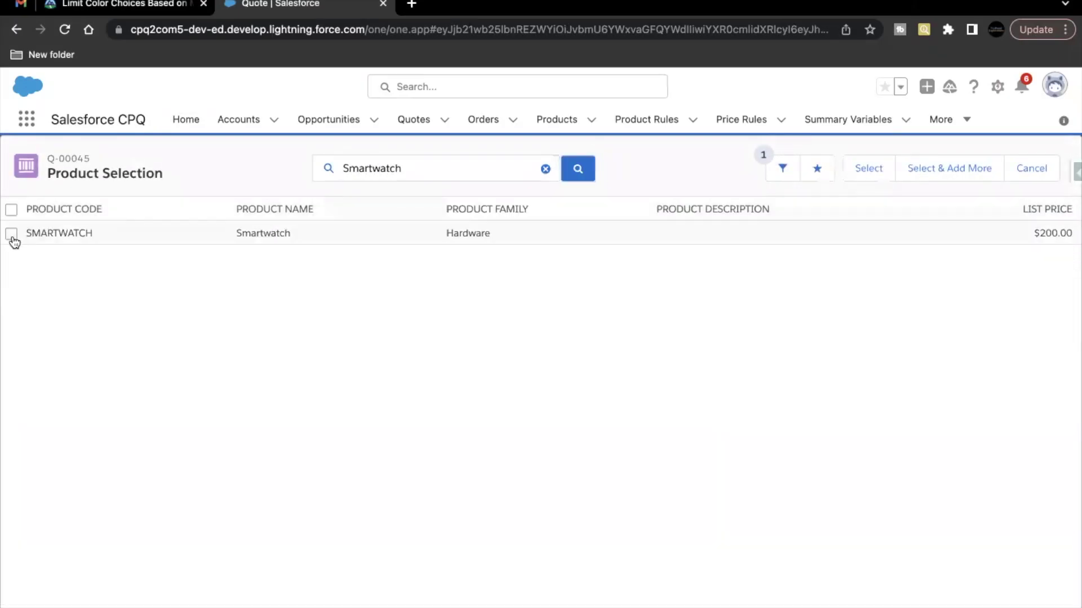
pyautogui.click(868, 168)
# - Expand the first Smartwatch Band's attributes and examine the color choices offered for the Silicone material
pyautogui.click(1048, 371)
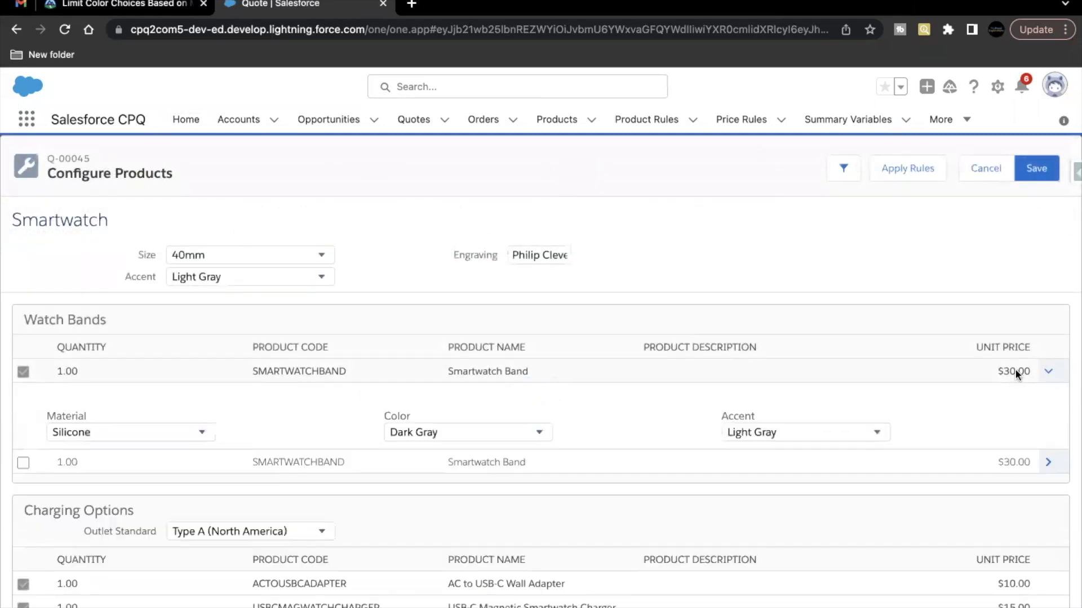
pyautogui.scroll(-1, 291, 402)
pyautogui.click(131, 405)
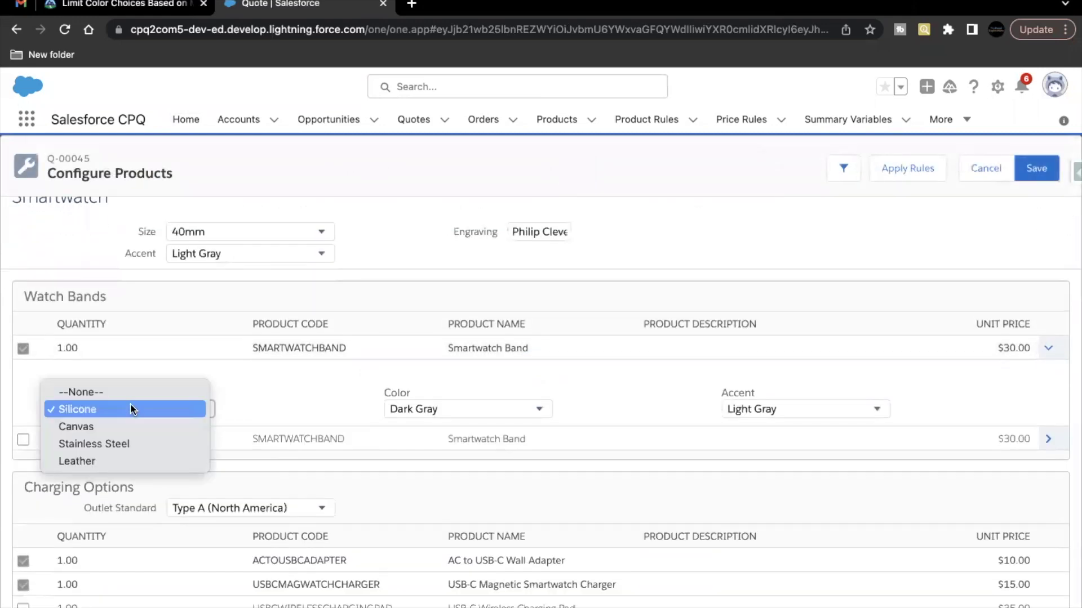
pyautogui.click(410, 408)
pyautogui.click(414, 405)
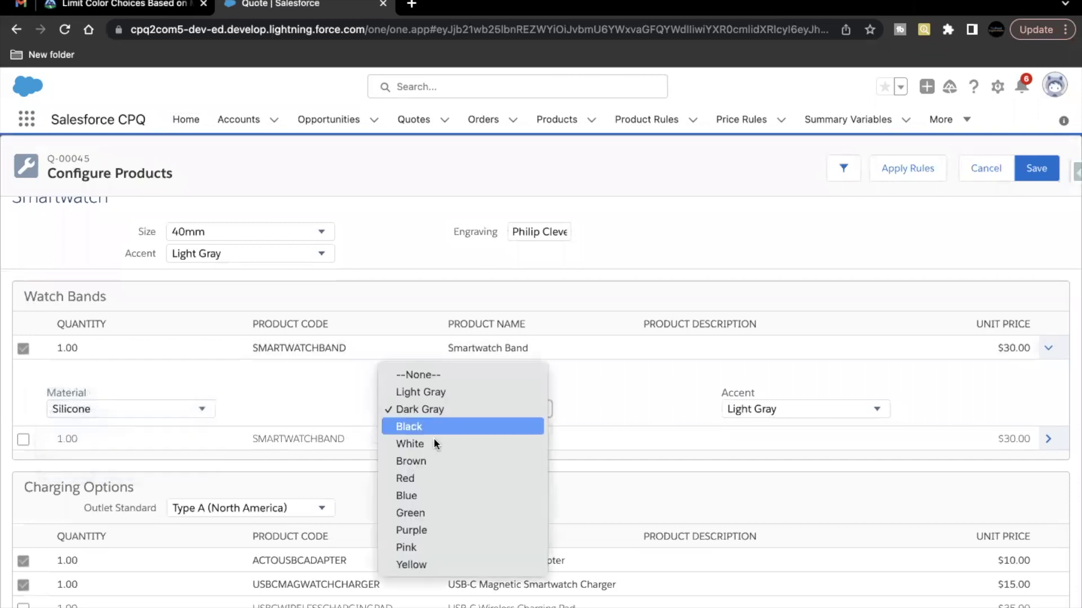
pyautogui.click(320, 414)
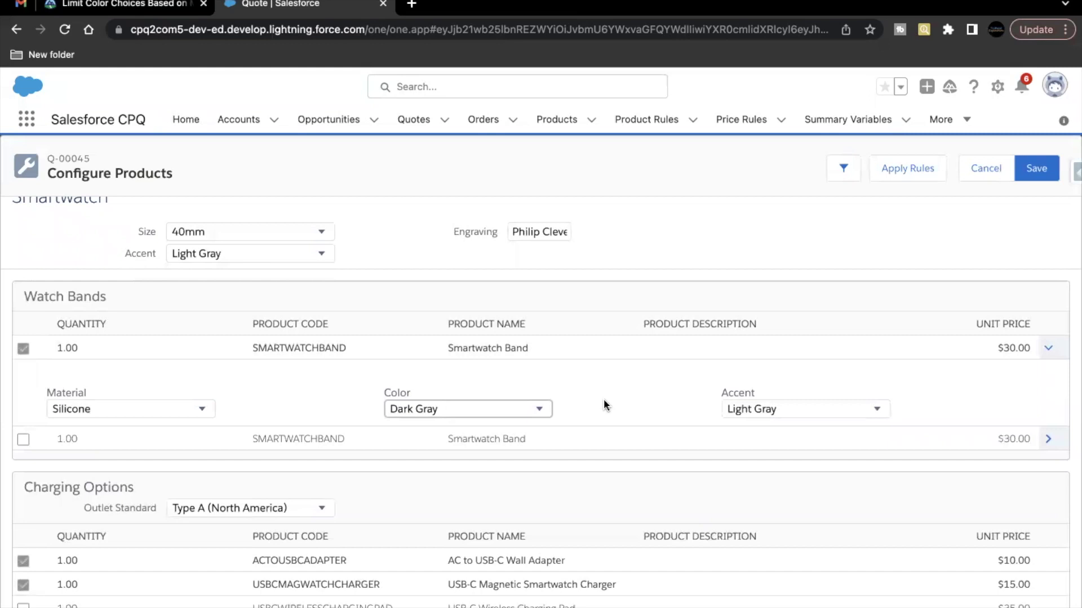
# - Set the first Smartwatch Band's material to Canvas and examine its available color choices
pyautogui.click(175, 407)
pyautogui.click(154, 425)
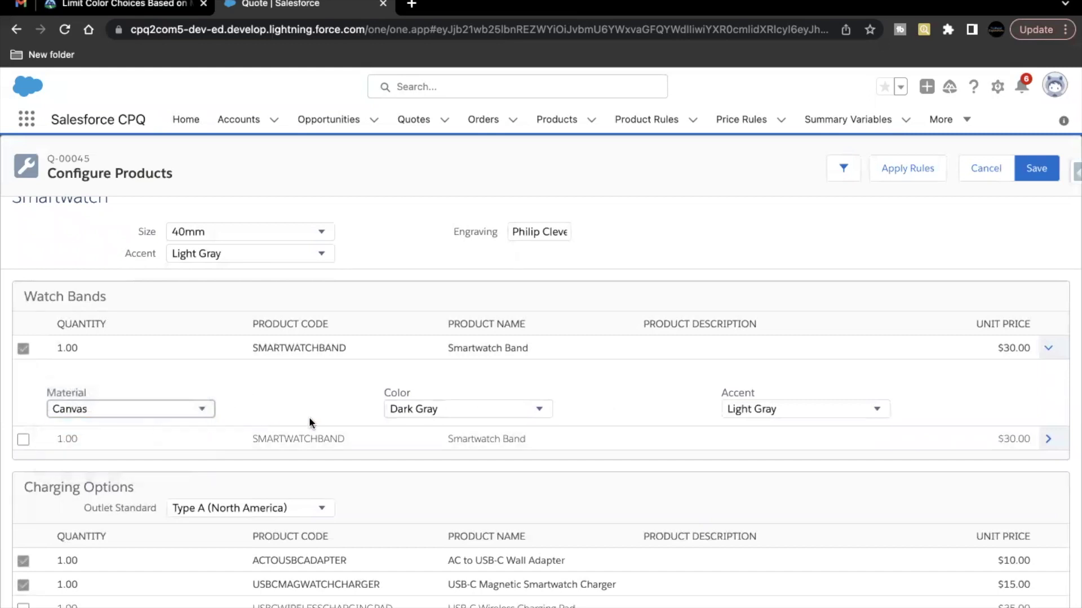
pyautogui.click(393, 410)
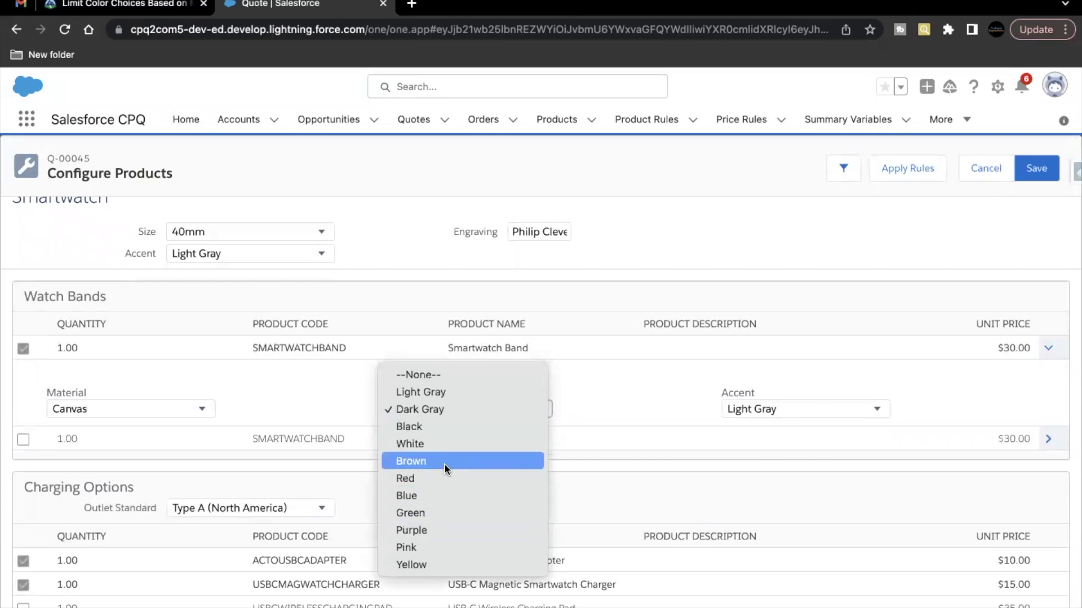
pyautogui.click(271, 411)
# - Set the first Smartwatch Band's material to Leather and examine its available color choices
pyautogui.click(189, 409)
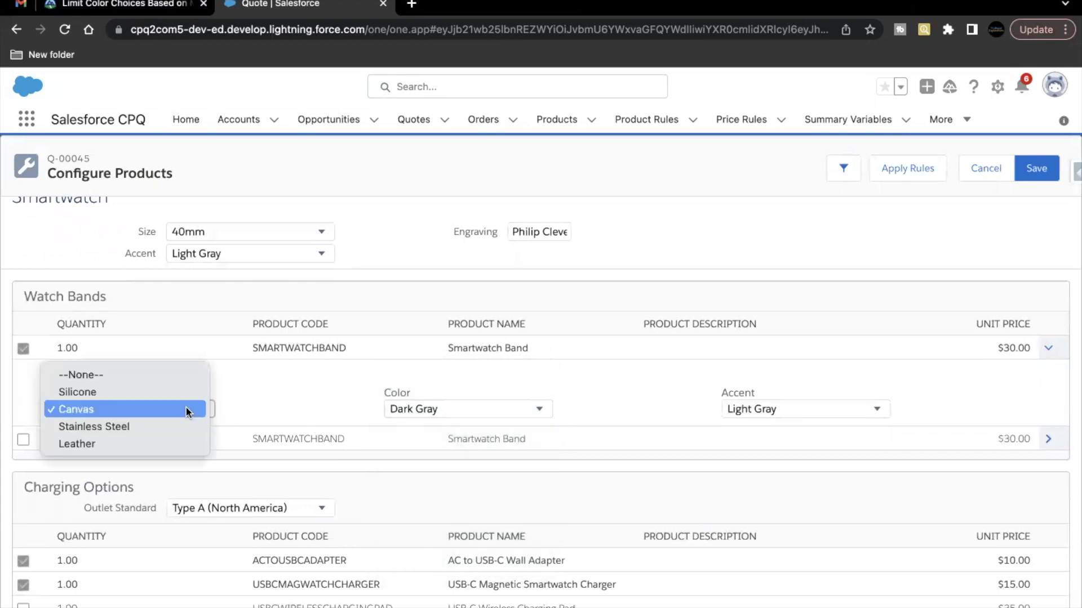
pyautogui.click(169, 443)
pyautogui.click(441, 409)
pyautogui.click(442, 410)
pyautogui.click(441, 411)
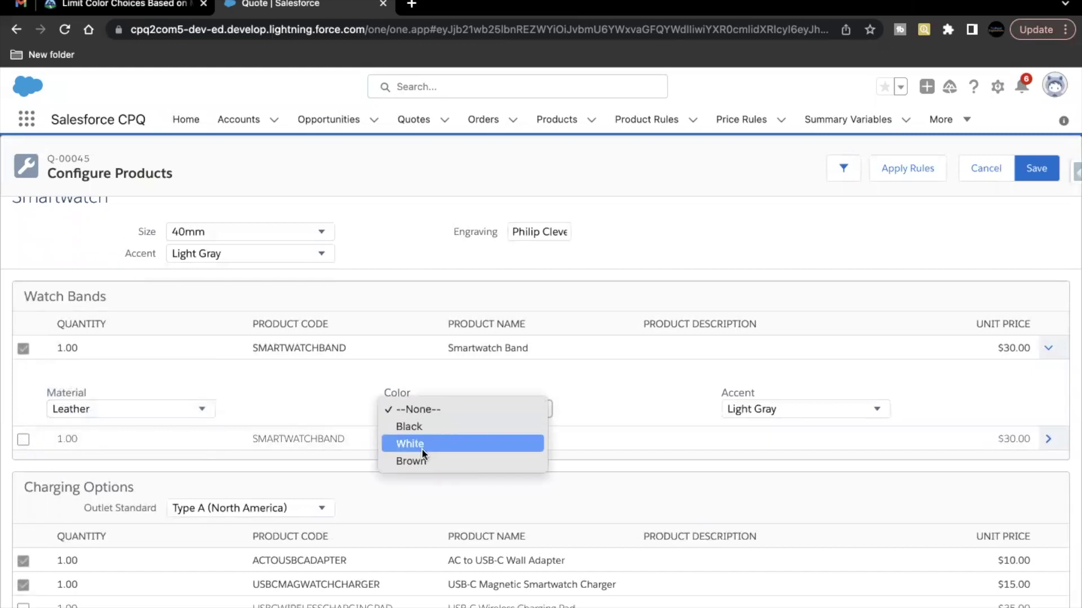
# - Compare the Leather band's color choices with the field dependency matrix in Trailhead
pyautogui.click(141, 3)
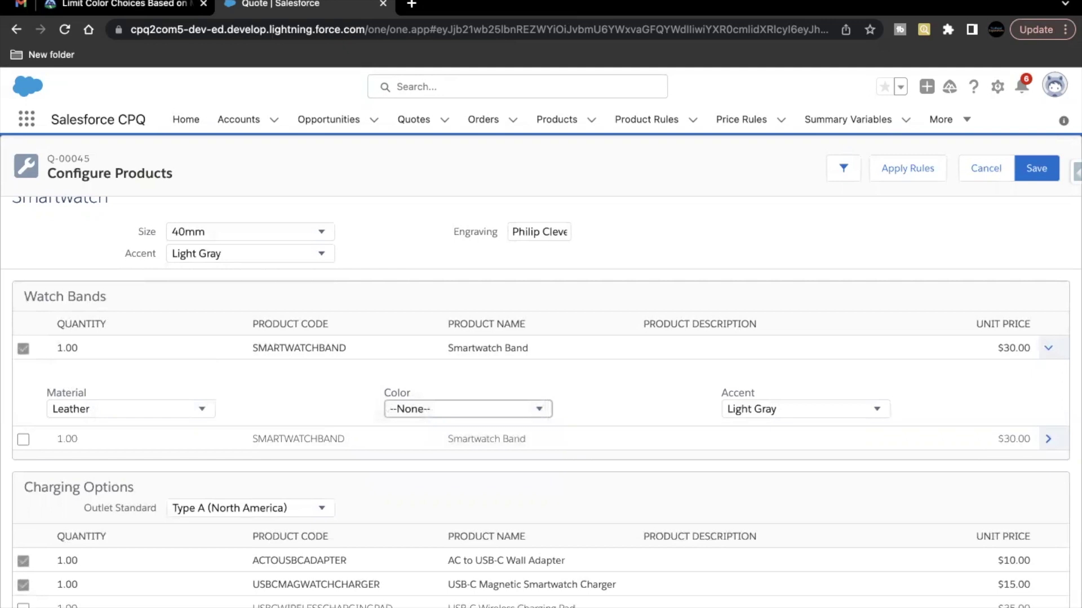
pyautogui.click(140, 3)
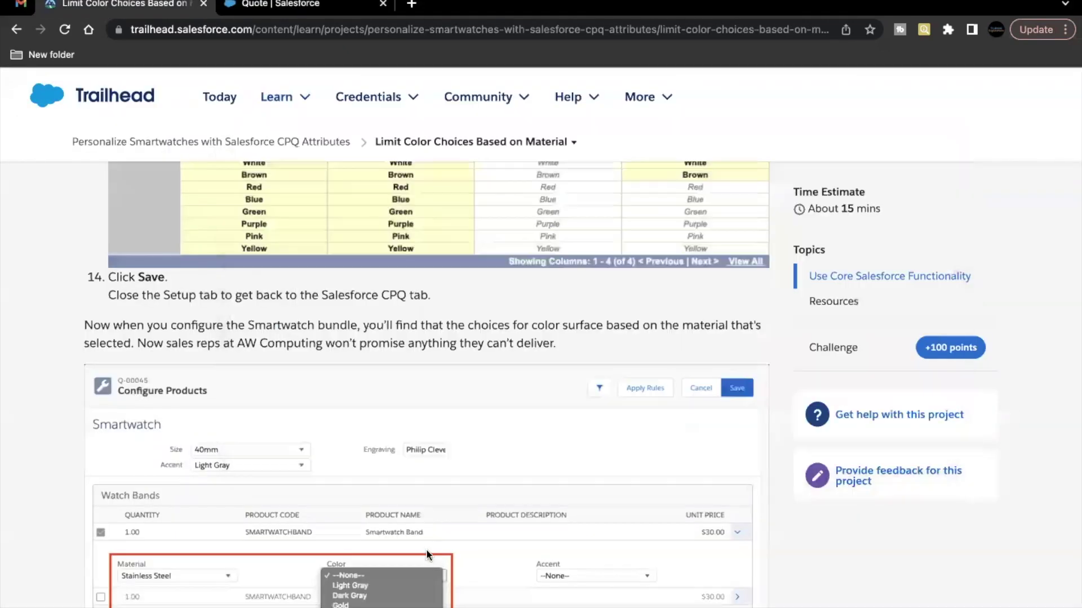
pyautogui.scroll(2, 631, 301)
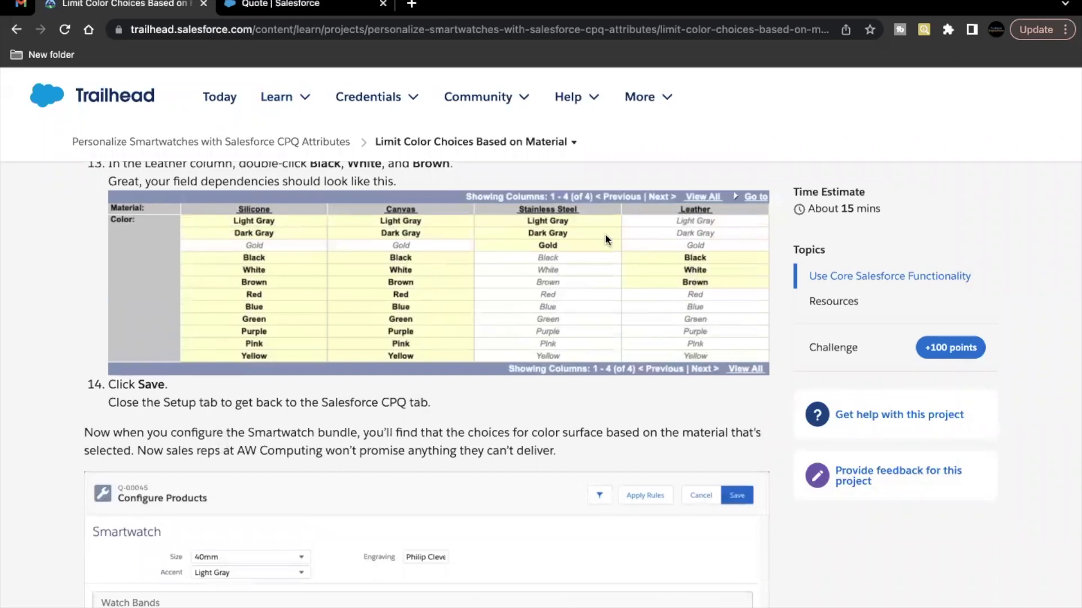
pyautogui.click(308, 8)
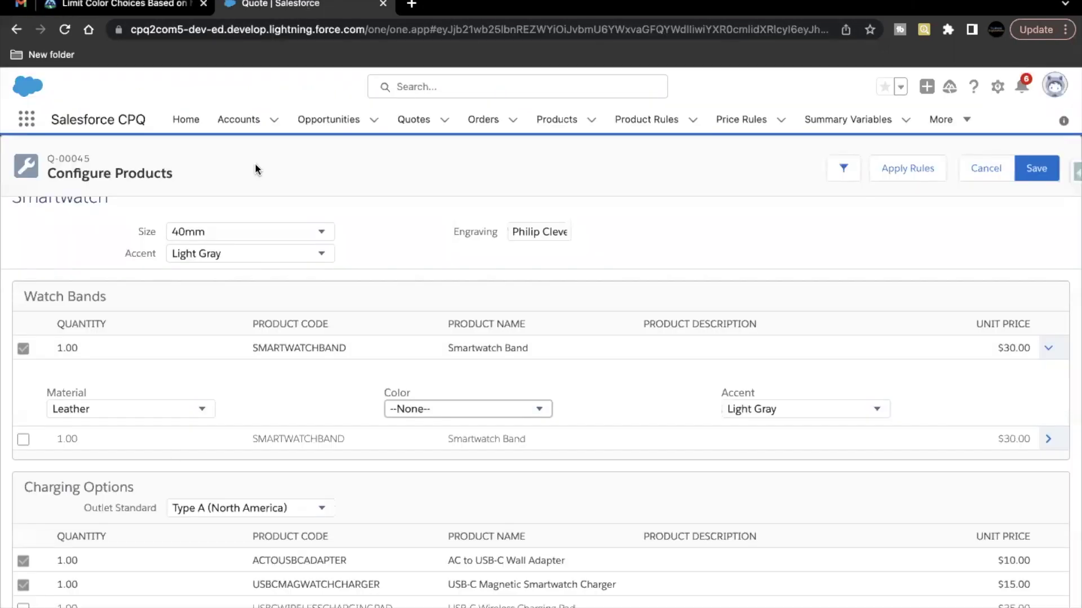
pyautogui.click(430, 411)
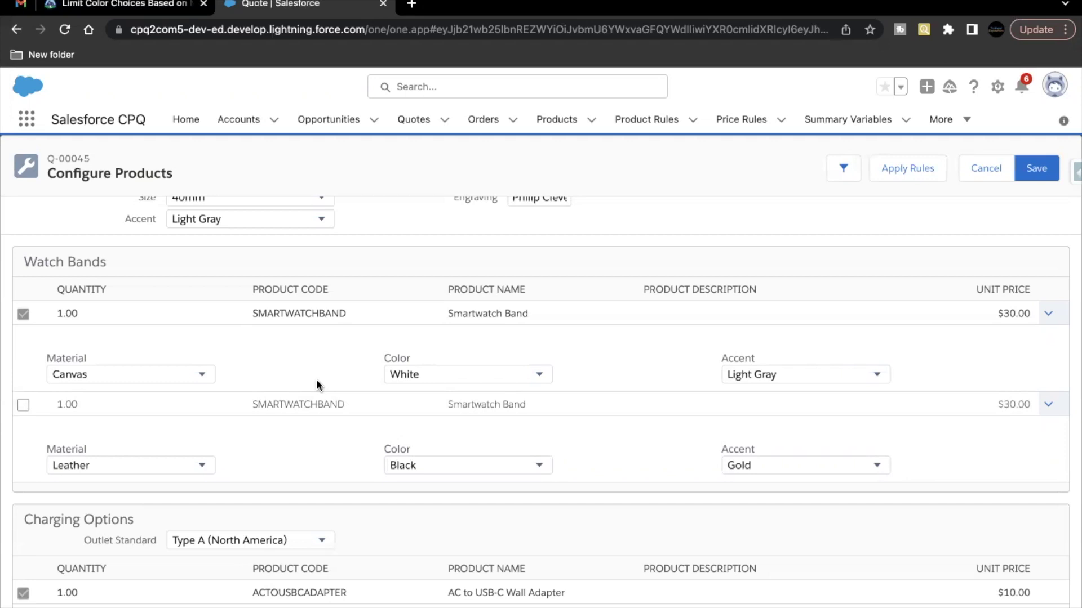
# - Examine the material choices of both Smartwatch Band options and highlight each band's product name for comparison
pyautogui.click(129, 375)
pyautogui.click(287, 372)
pyautogui.click(191, 461)
pyautogui.click(246, 450)
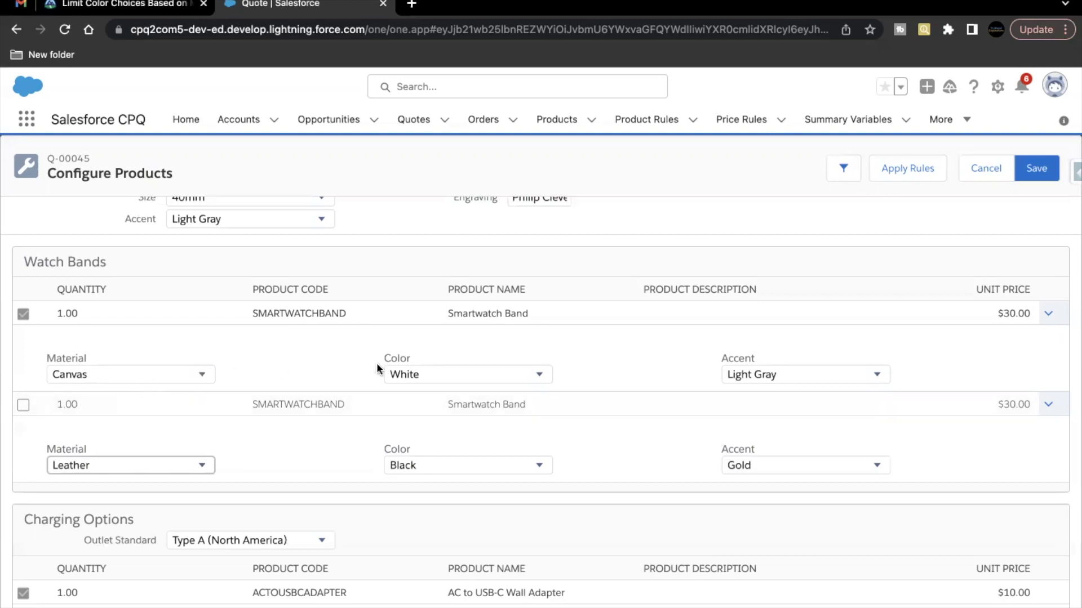
pyautogui.moveTo(456, 313); pyautogui.dragTo(507, 313)
pyautogui.click(507, 314)
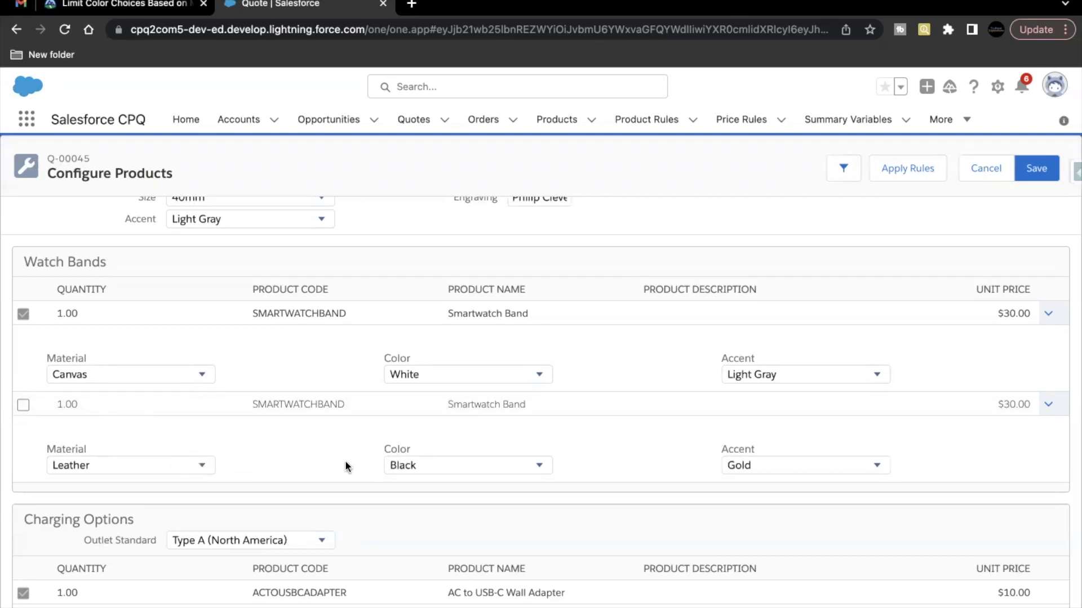
pyautogui.moveTo(445, 404); pyautogui.dragTo(549, 402)
# - Read the Trailhead notes on dependent fields, highlighting Color2__c as the field for a dependency-free color attribute
pyautogui.click(143, 5)
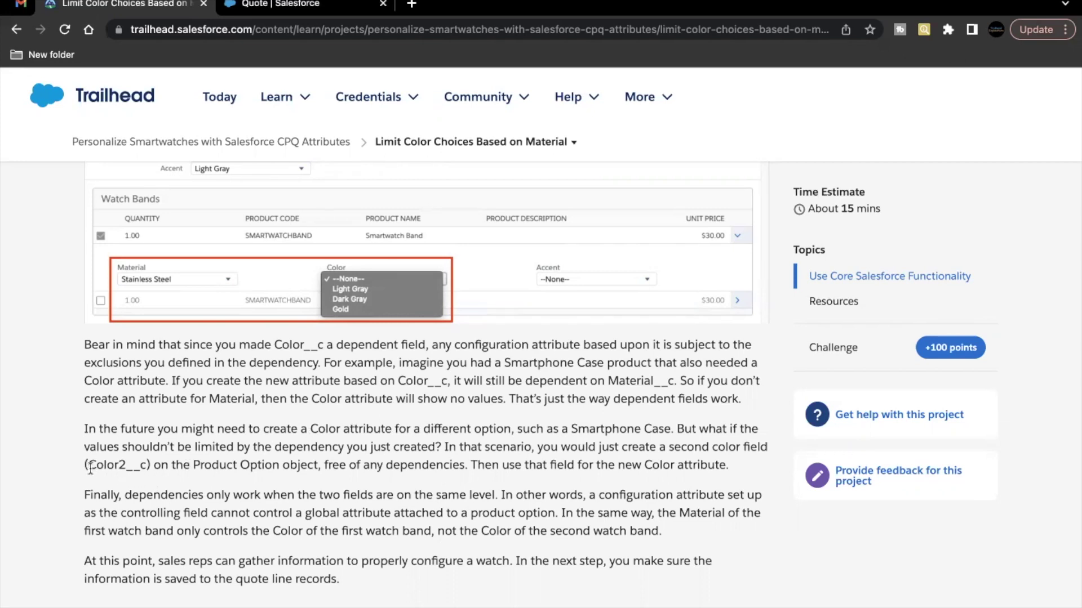
pyautogui.moveTo(88, 466); pyautogui.dragTo(143, 465)
pyautogui.click(143, 465)
pyautogui.doubleClick(124, 464)
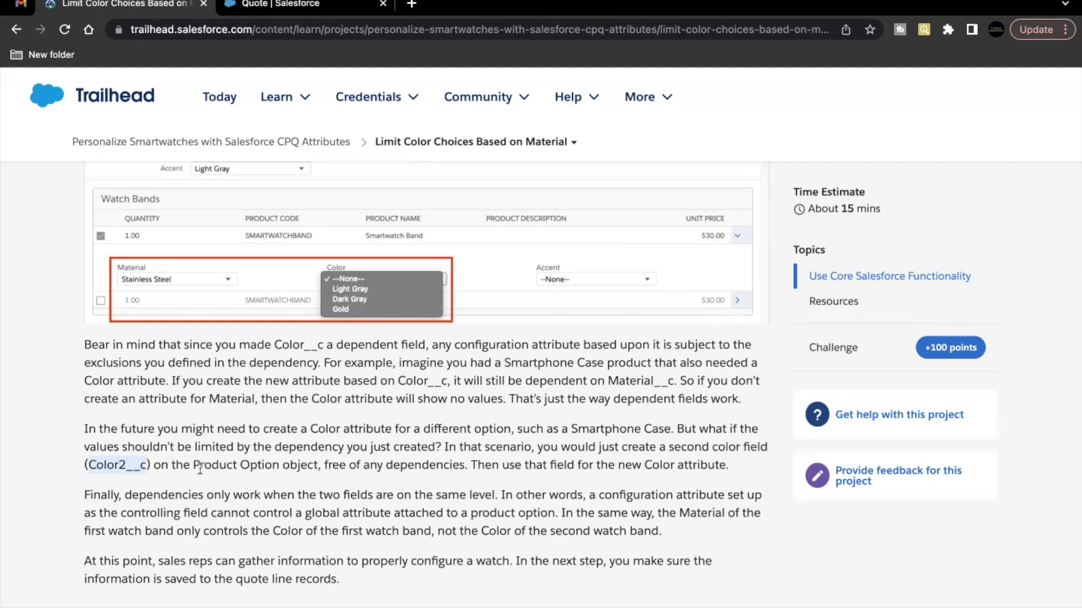
pyautogui.scroll(-1, 200, 469)
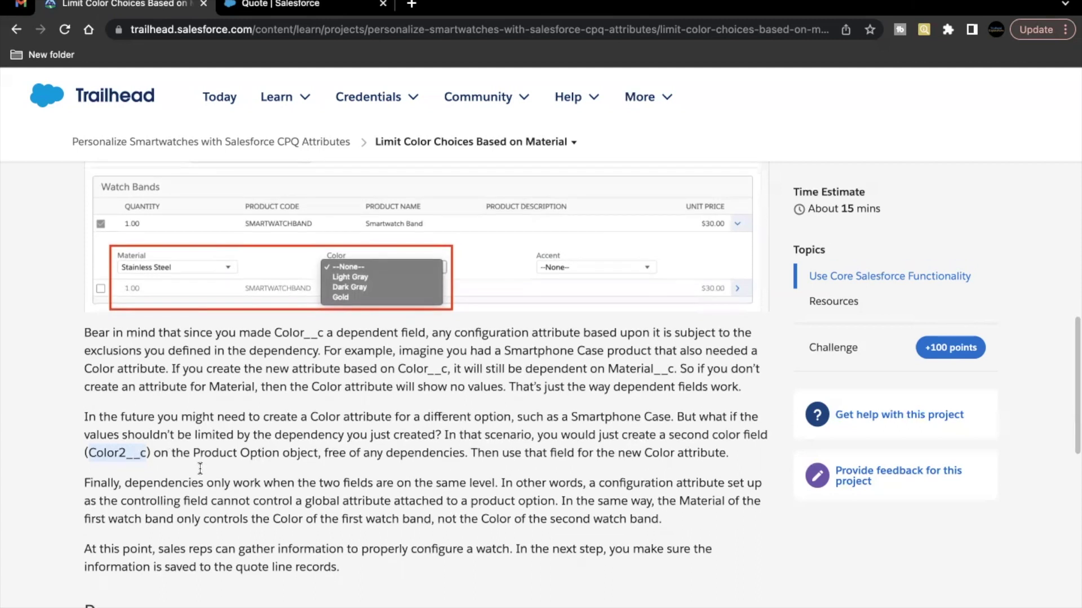
pyautogui.scroll(-5, 200, 468)
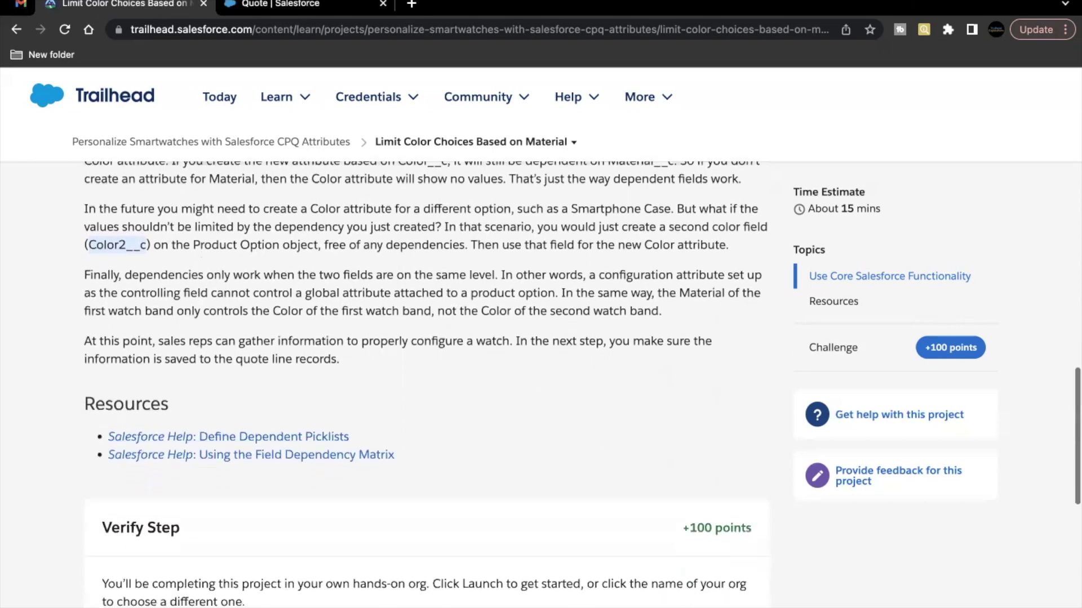
# - Save the Smartwatch configuration to the quote in Salesforce CPQ, and verify the step in Trailhead to earn 100 points
pyautogui.click(276, 4)
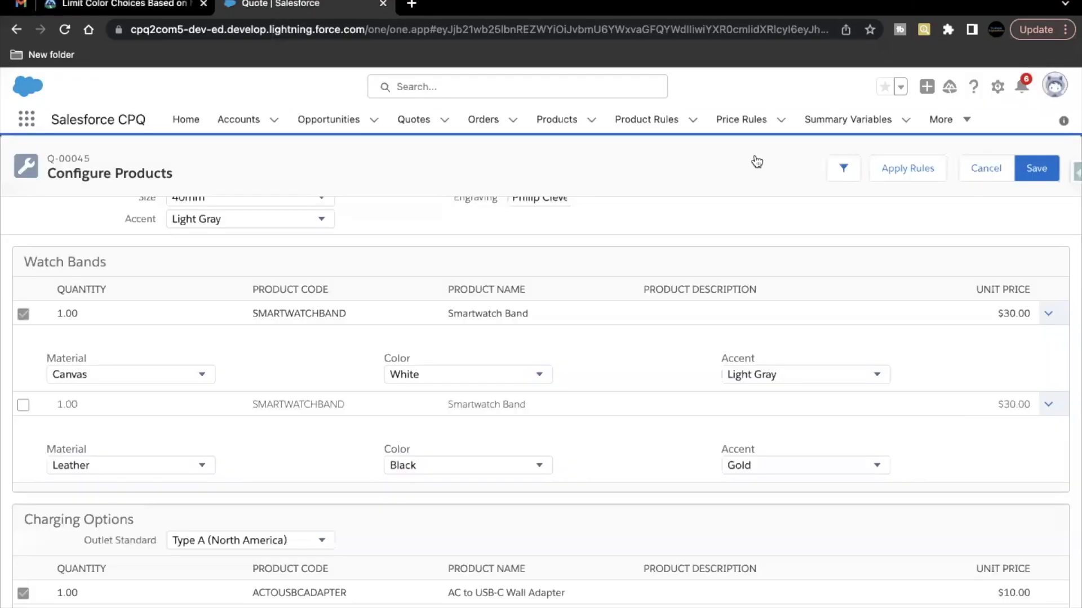
pyautogui.click(1043, 168)
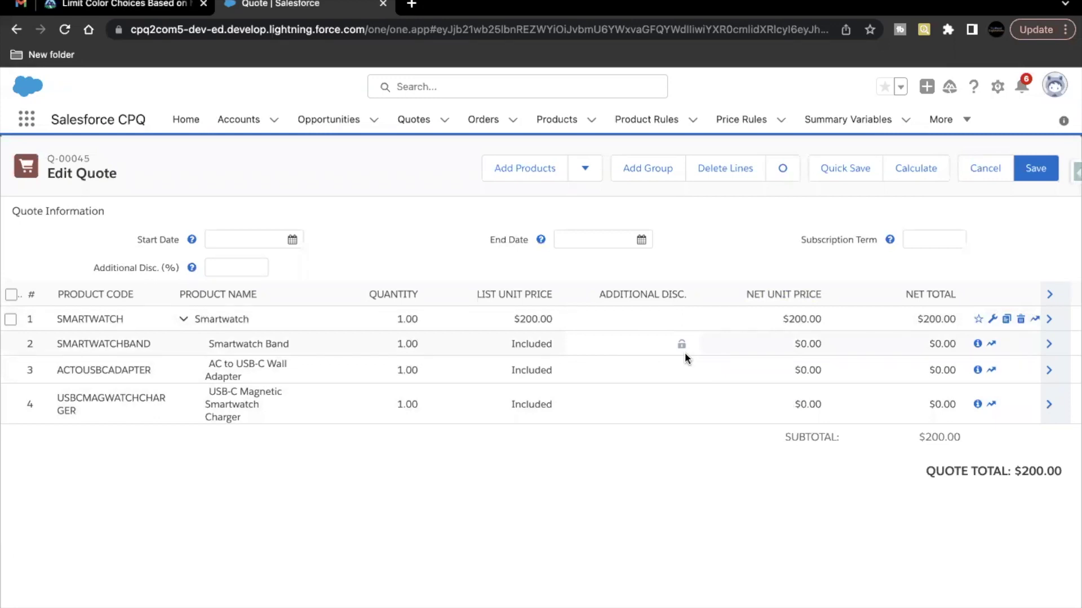
pyautogui.click(122, 9)
pyautogui.scroll(-10, 214, 293)
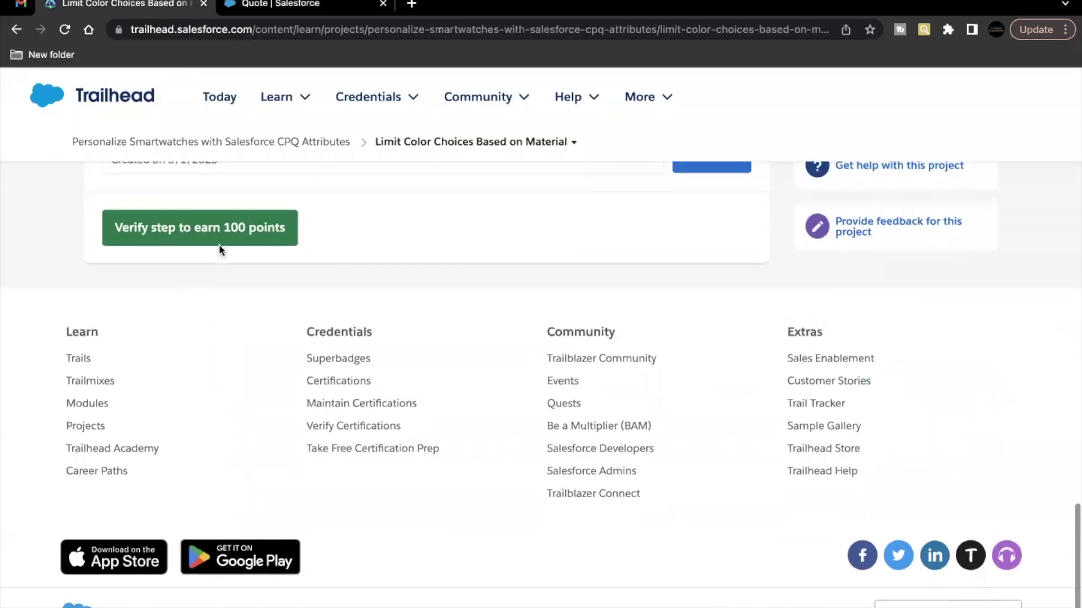
pyautogui.click(226, 239)
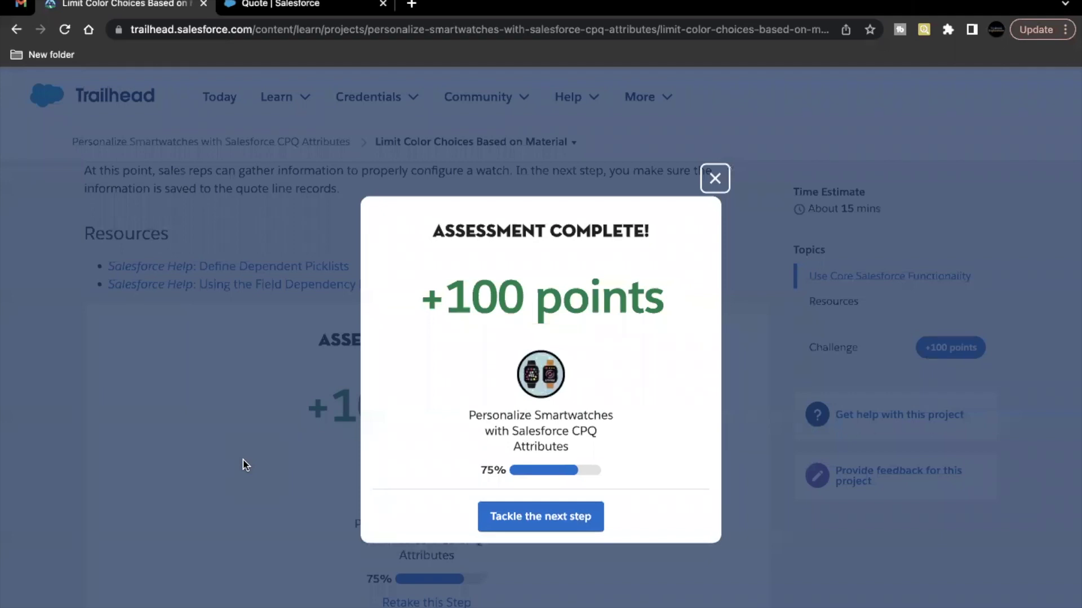